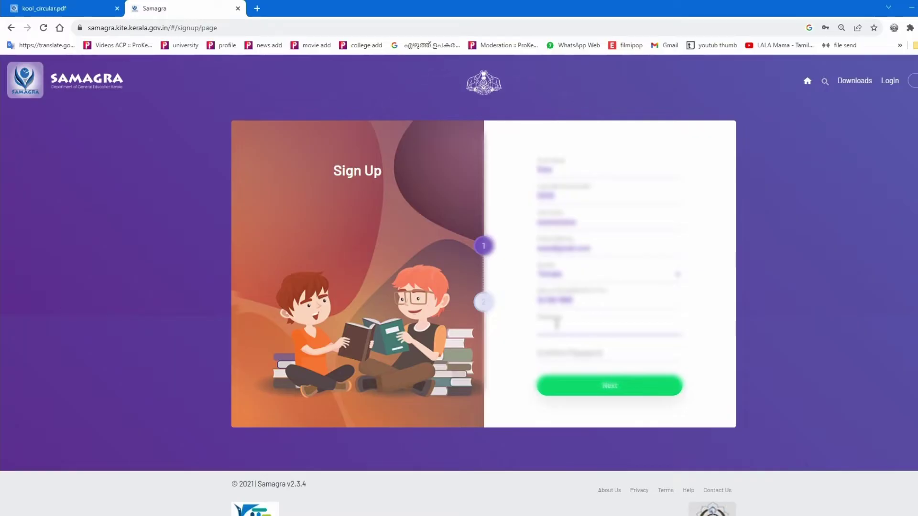
- Enter and confirm the account password, then move to the second sign-up step
type("123456")
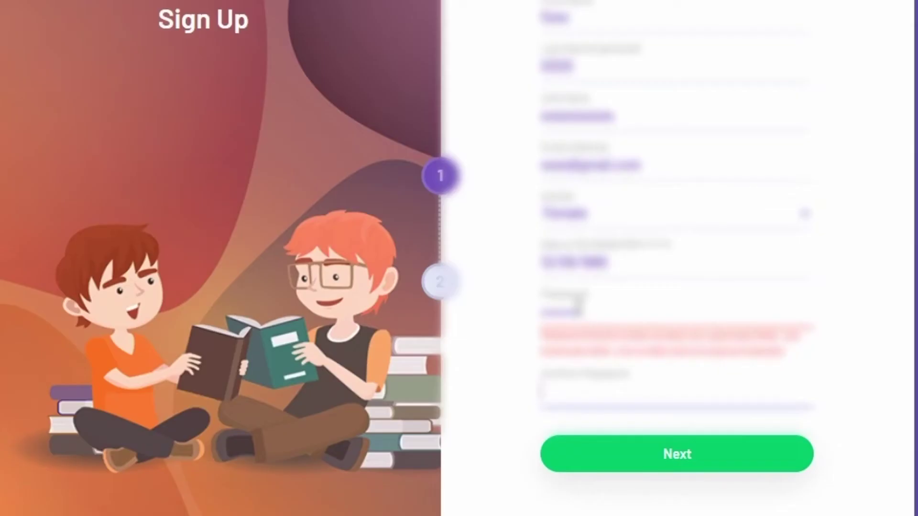
left_click(547, 391)
type("123456")
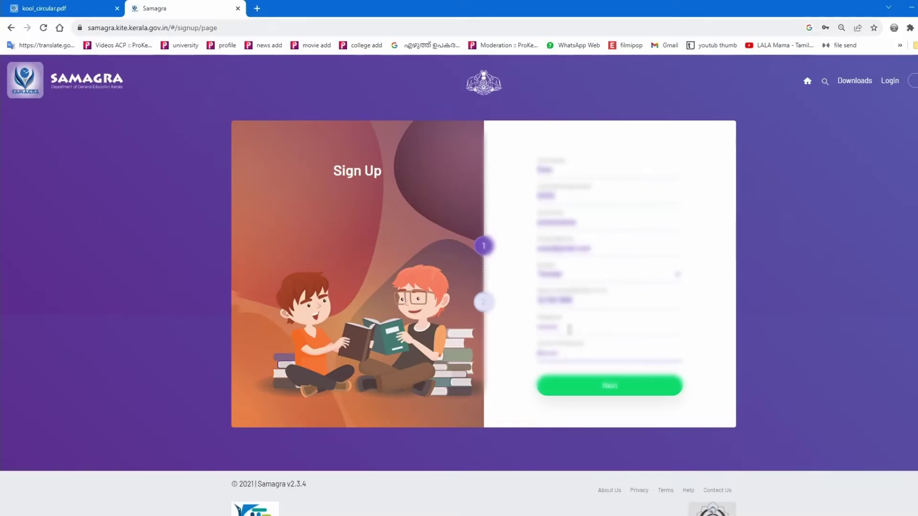
left_click(610, 390)
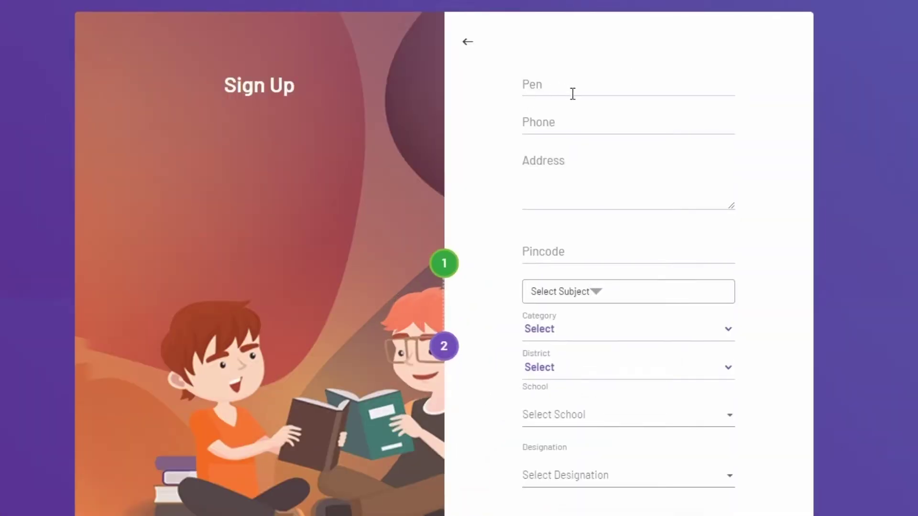
- Fill in the PEN, address and pincode fields and bring up the subject list
left_click(531, 80)
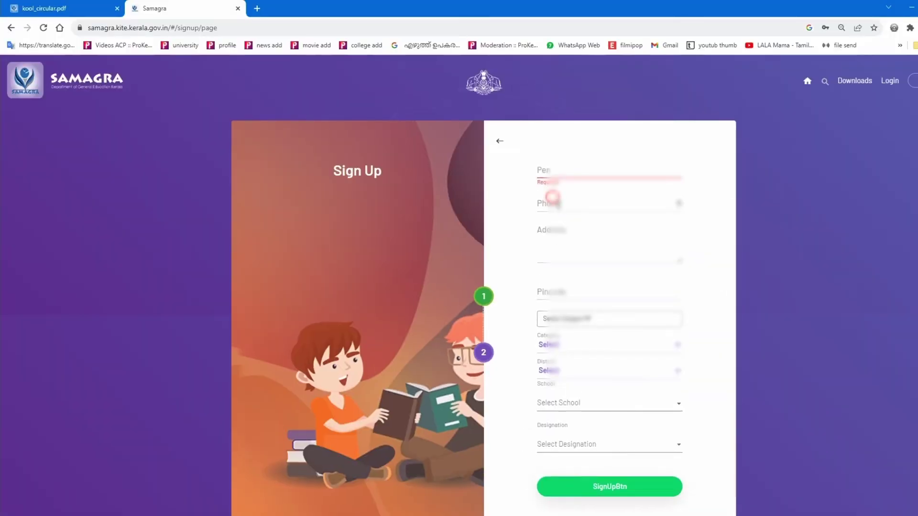
left_click(553, 253)
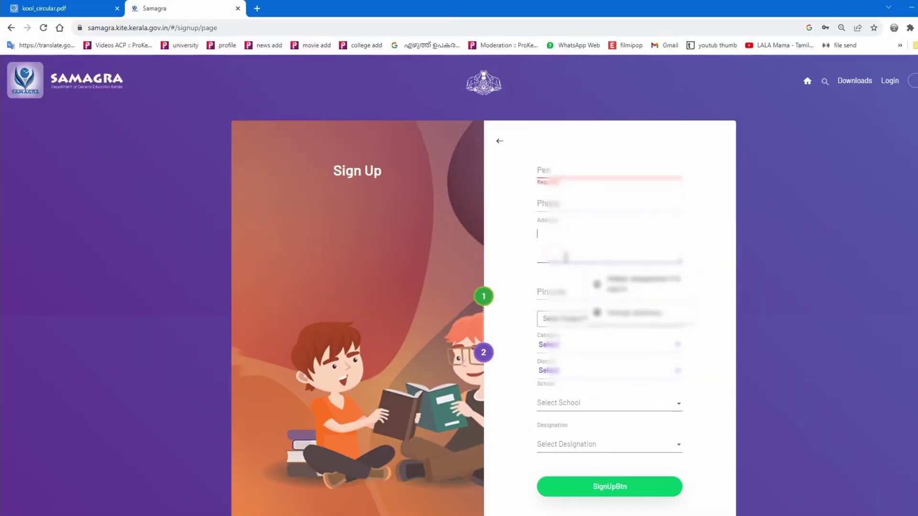
left_click(710, 243)
left_click(562, 302)
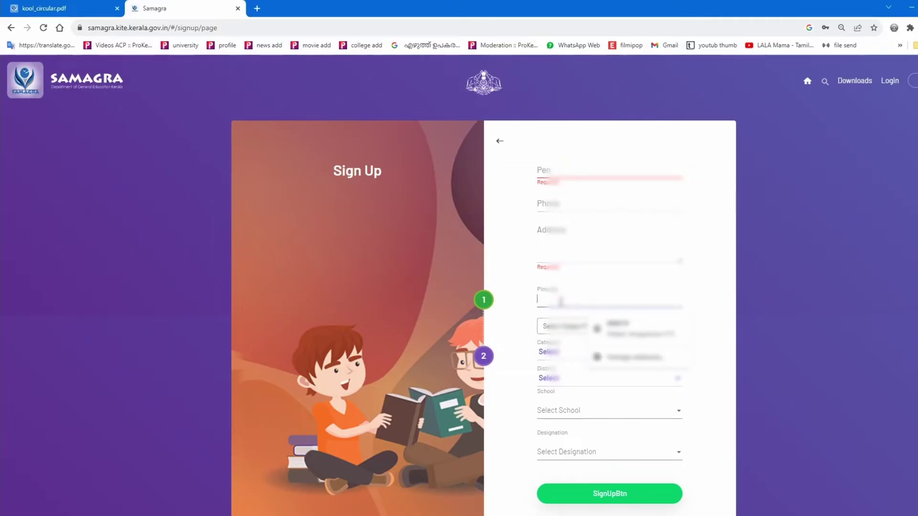
left_click(683, 288)
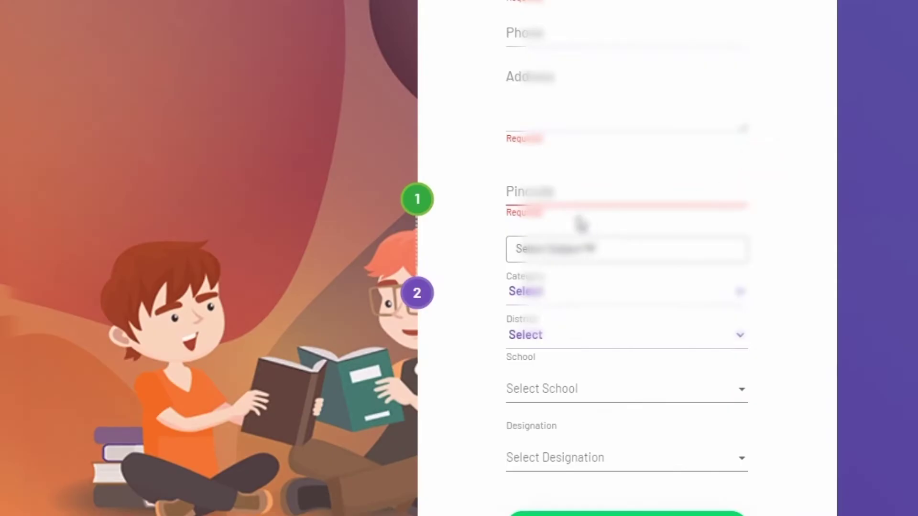
left_click(536, 199)
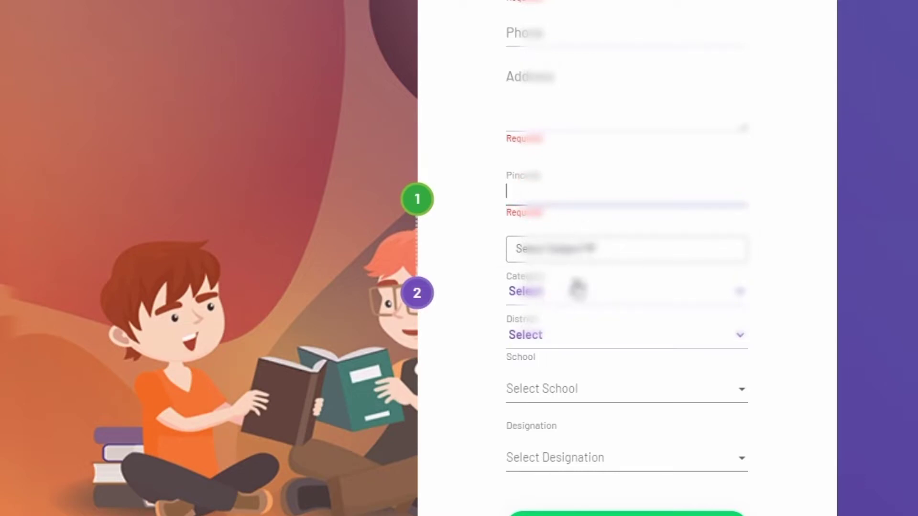
left_click(568, 292)
left_click(592, 246)
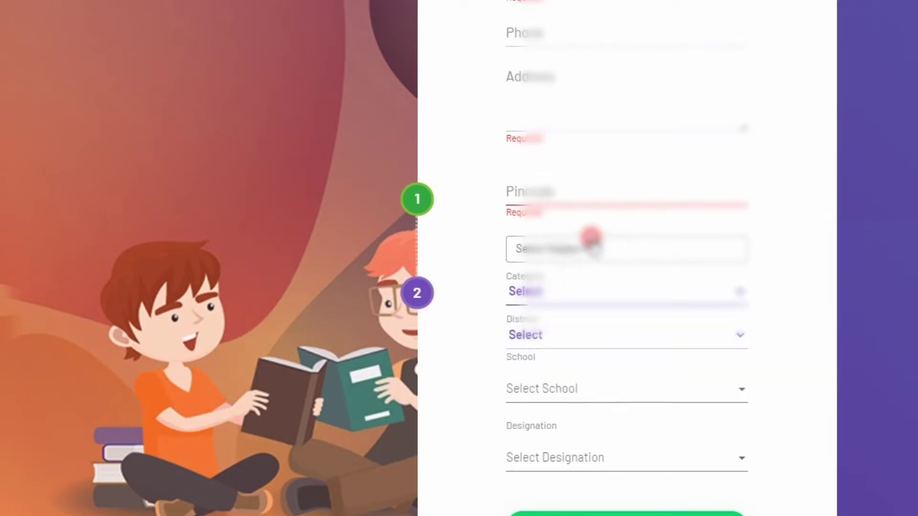
left_click(593, 249)
scroll(526, 354, "down", 5)
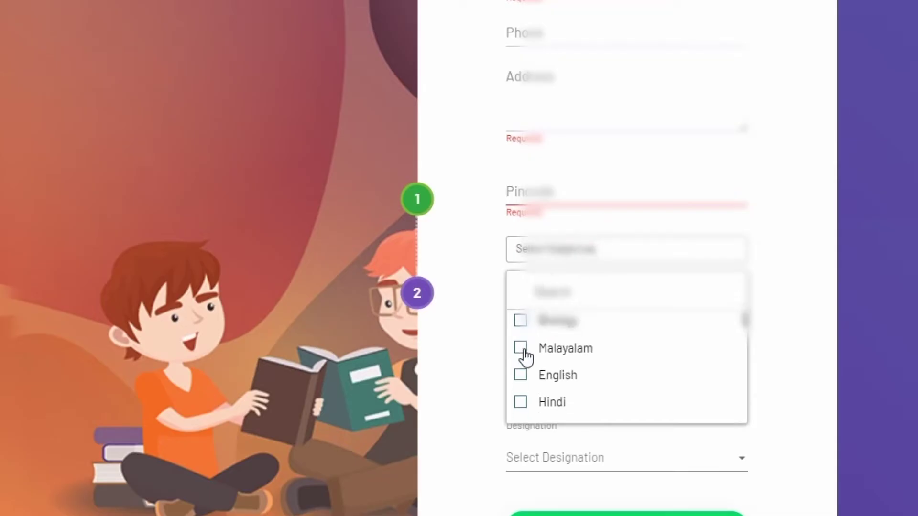
- Tick Social Science and ICT as subjects and set the category to LP
left_click(545, 391)
left_click(546, 408)
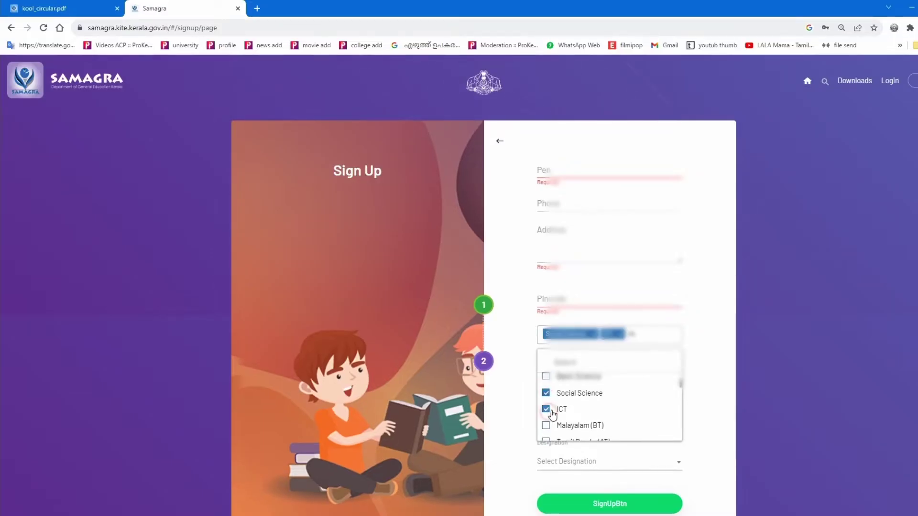
left_click(696, 369)
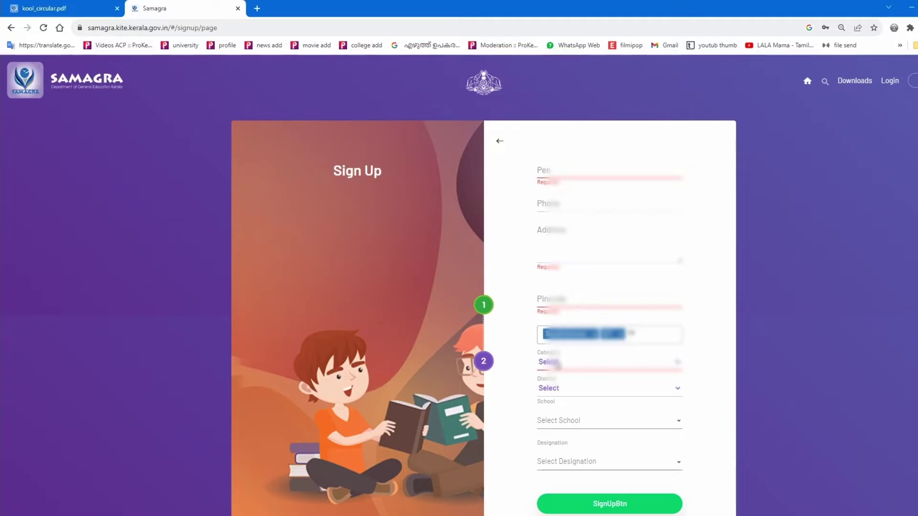
left_click(577, 363)
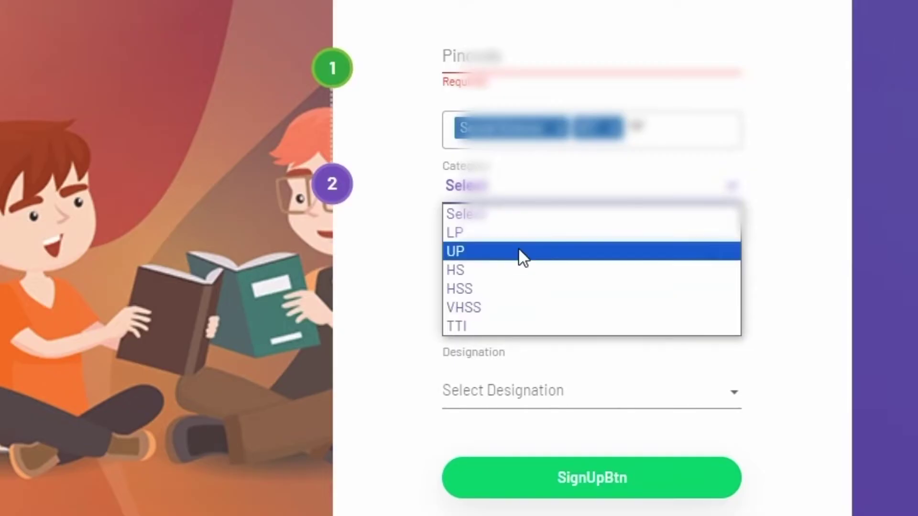
left_click(574, 385)
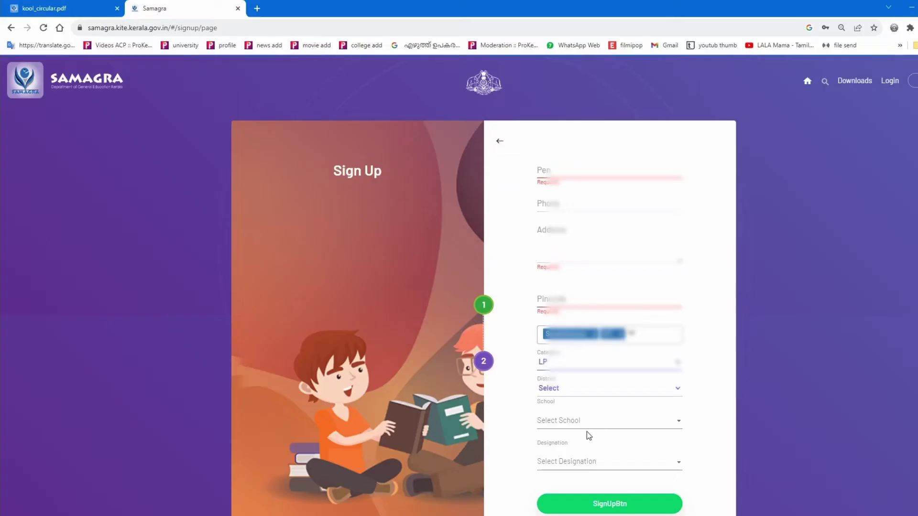
- Set district Kottayam and designation HST Urudu, then submit the sign-up form
left_click(577, 391)
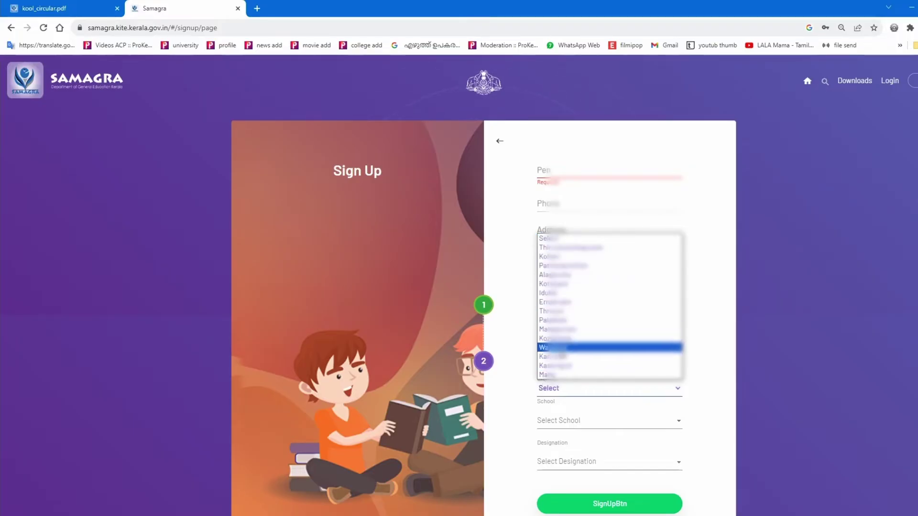
left_click(555, 284)
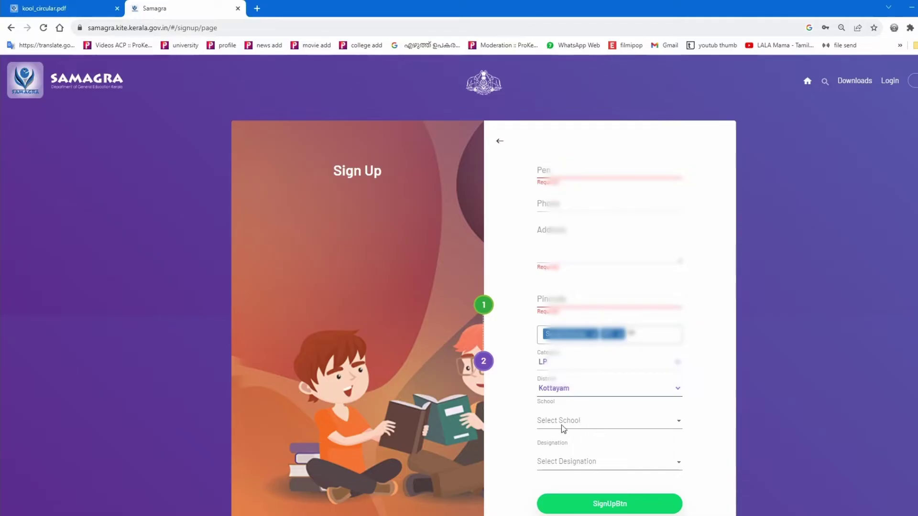
scroll(560, 466, "down", 1)
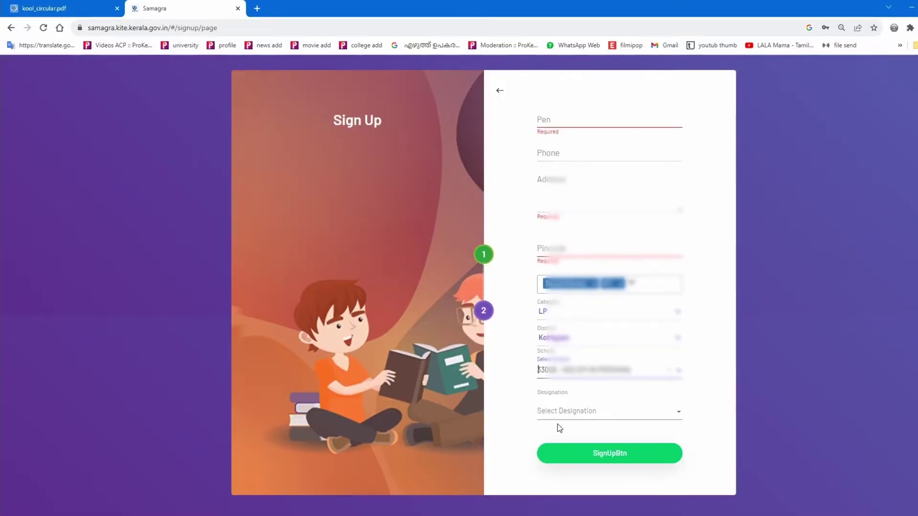
scroll(560, 428, "up", 1)
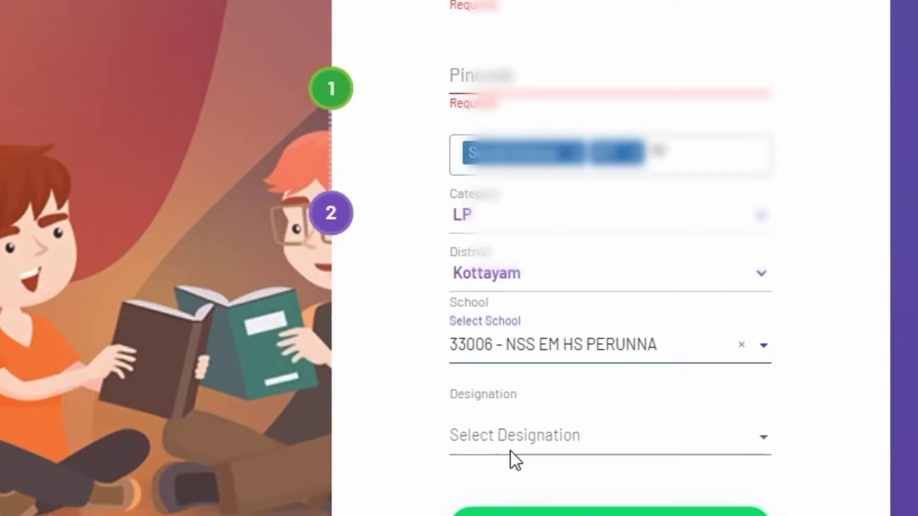
left_click(564, 467)
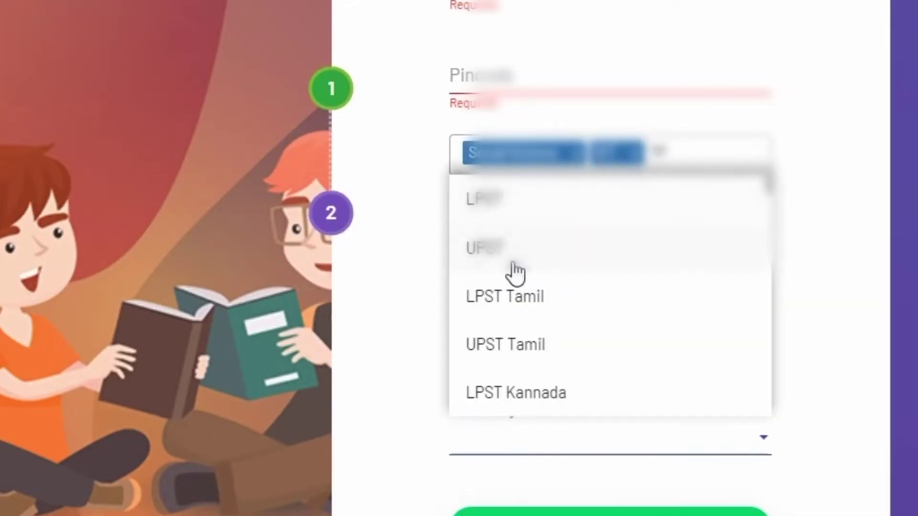
scroll(513, 377, "down", 4)
scroll(513, 376, "down", 3)
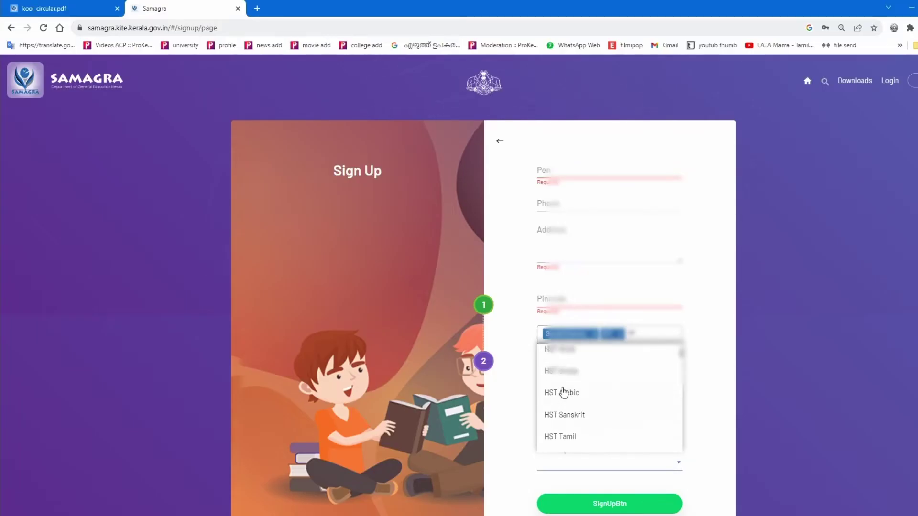
left_click(518, 235)
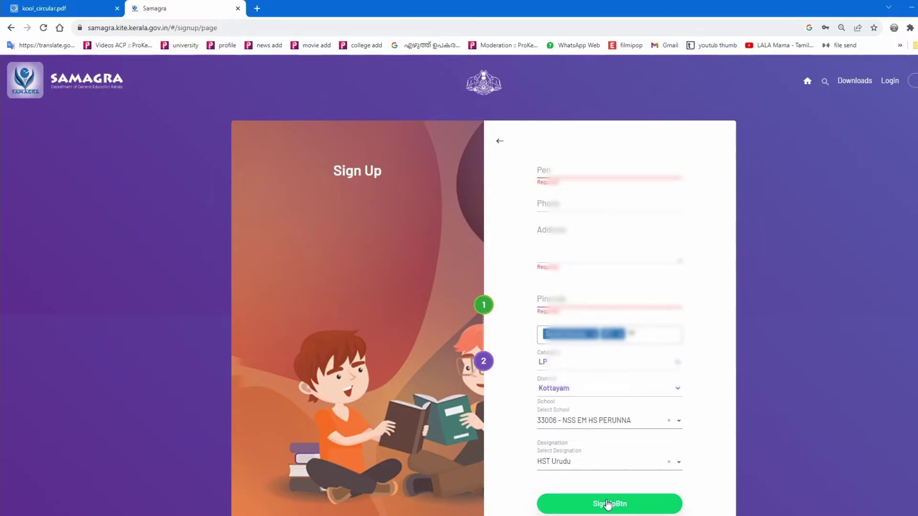
left_click(608, 504)
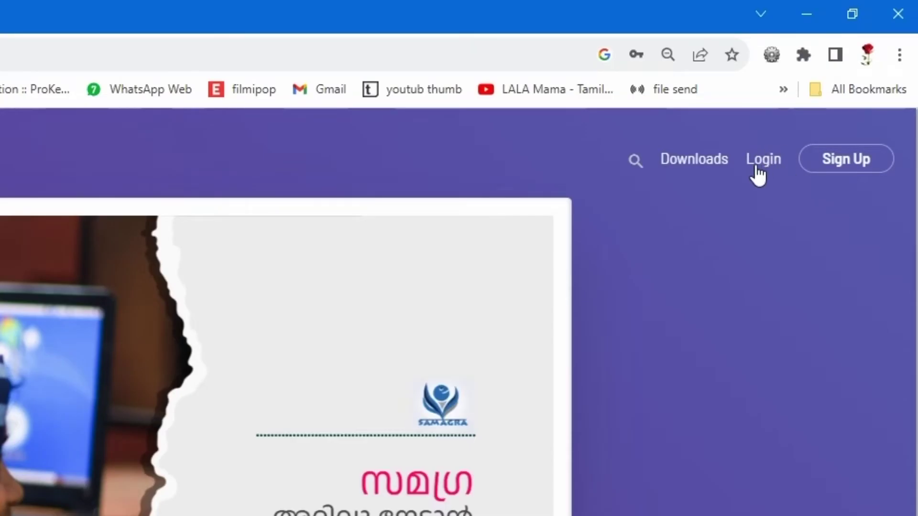
- Log in with the saved teacher account credentials to reach the teacher dashboard
left_click(761, 172)
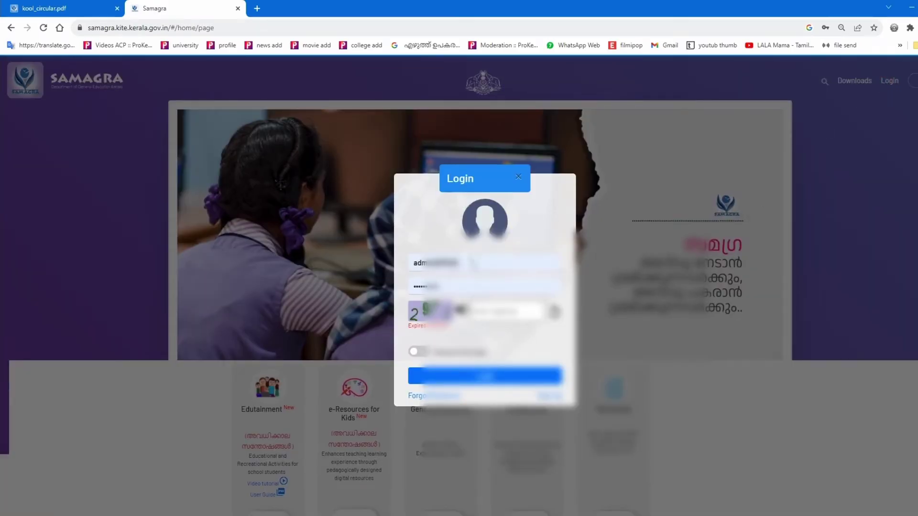
left_click(470, 262)
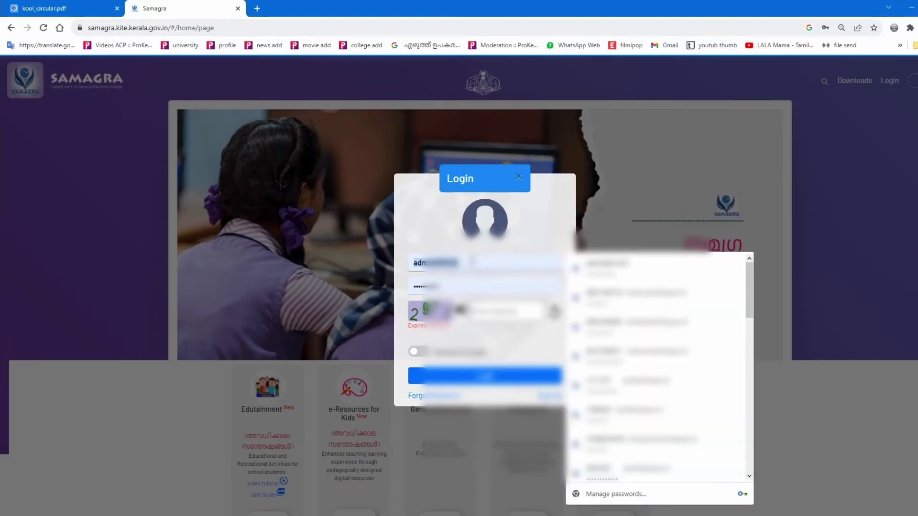
key("Down")
key("Return")
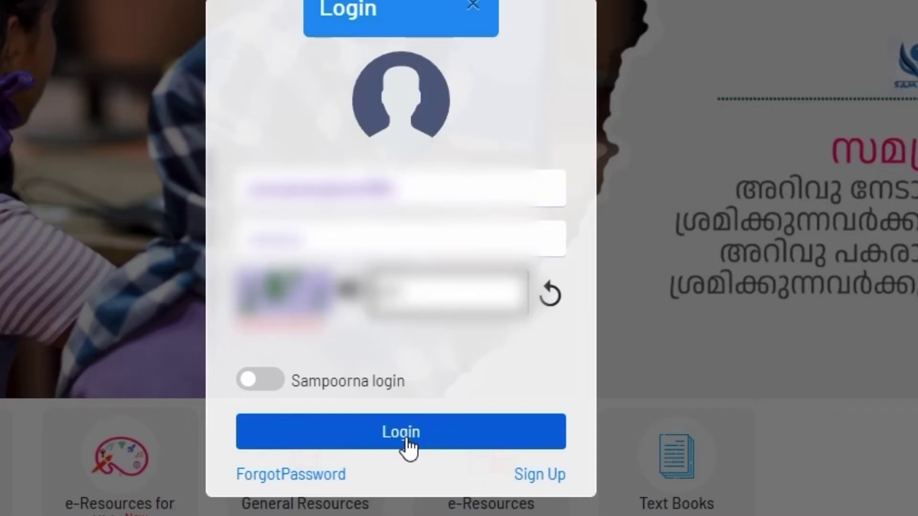
left_click(487, 381)
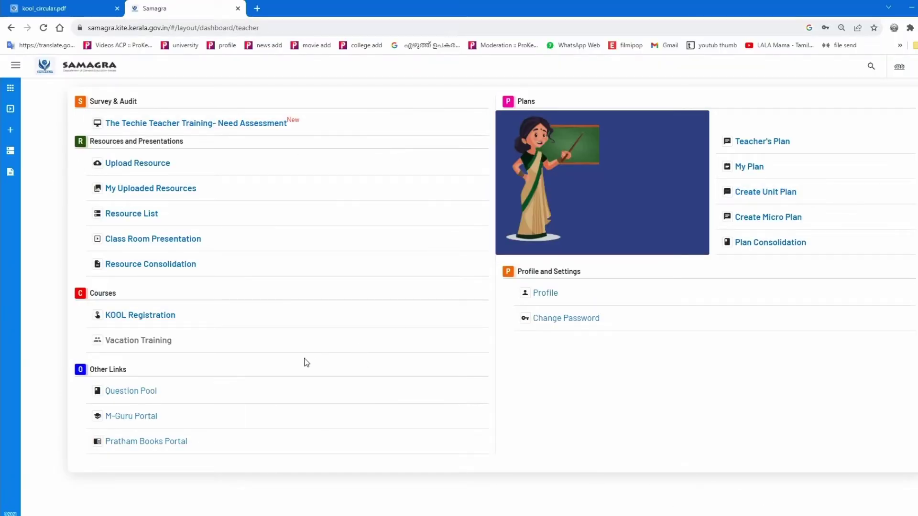
- Open KOOL Registration from Courses and review the teacher's profile details shown there
left_click(117, 265)
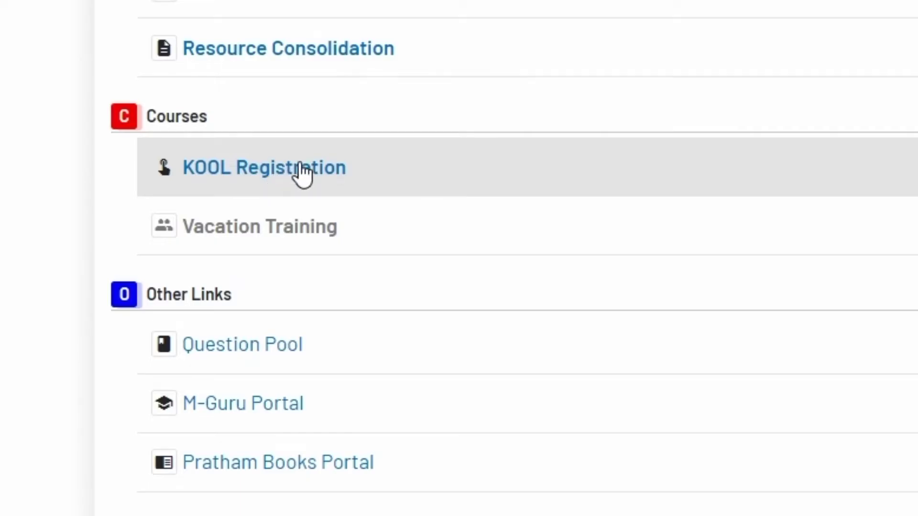
left_click(297, 176)
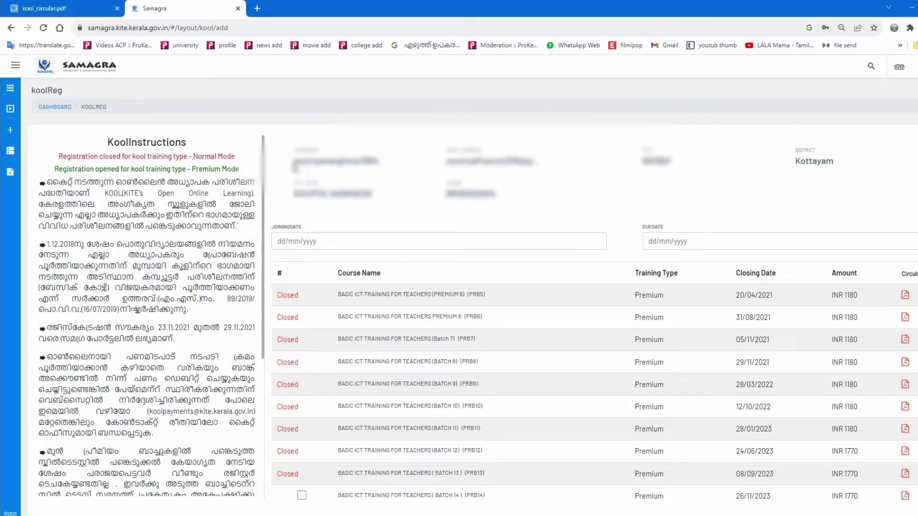
left_click_drag(296, 165, 402, 166)
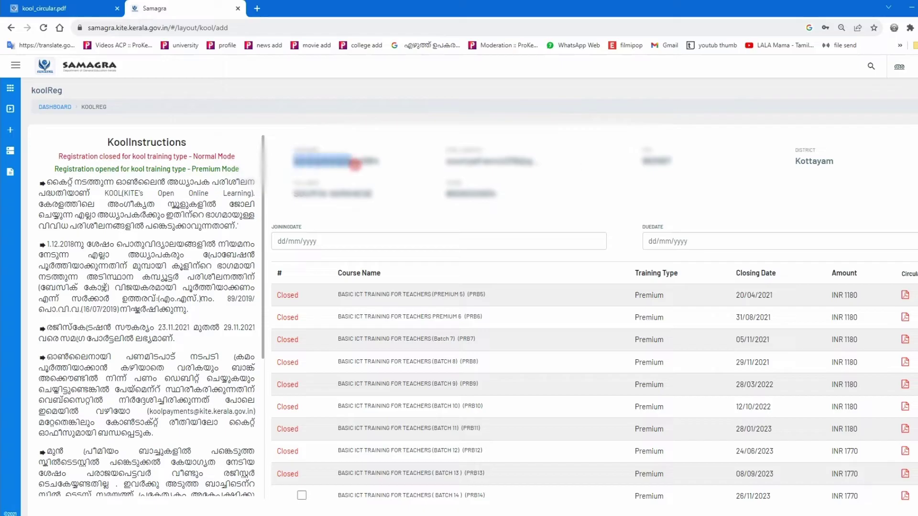
left_click_drag(308, 83, 911, 77)
left_click(323, 162)
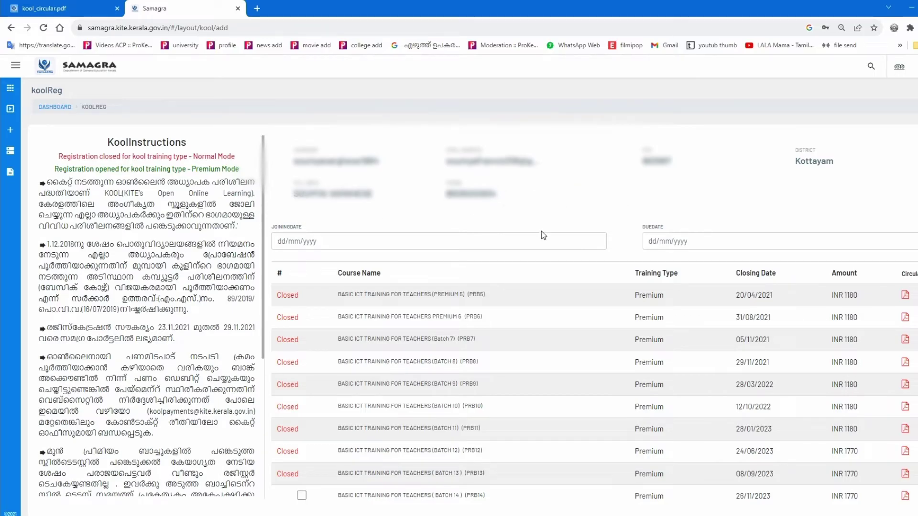
left_click(280, 242)
- Enter joining date 20/09/2023 so the due date fills, then select the Batch 14 course
type("2")
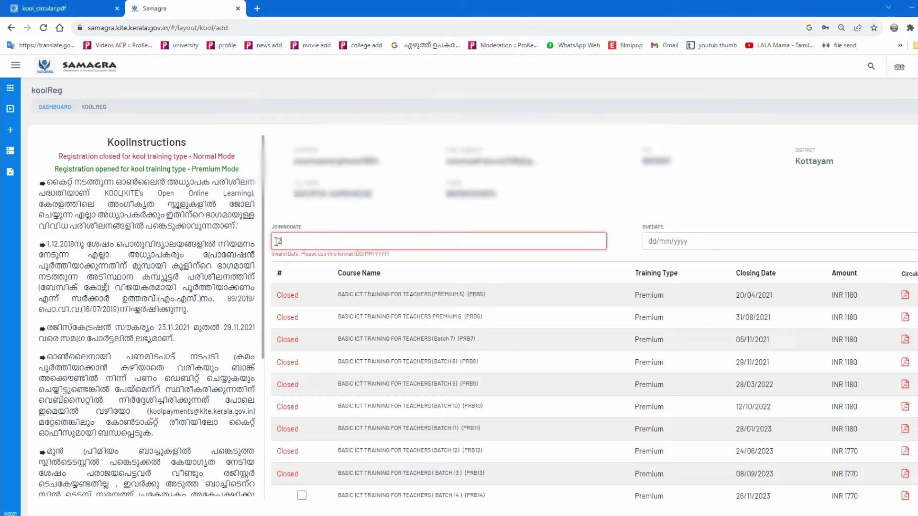
type("0/09/2023")
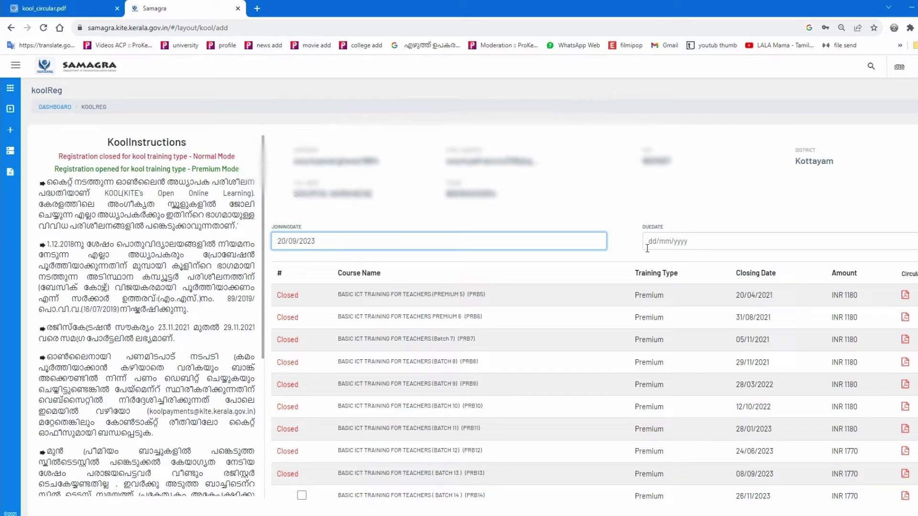
left_click(676, 231)
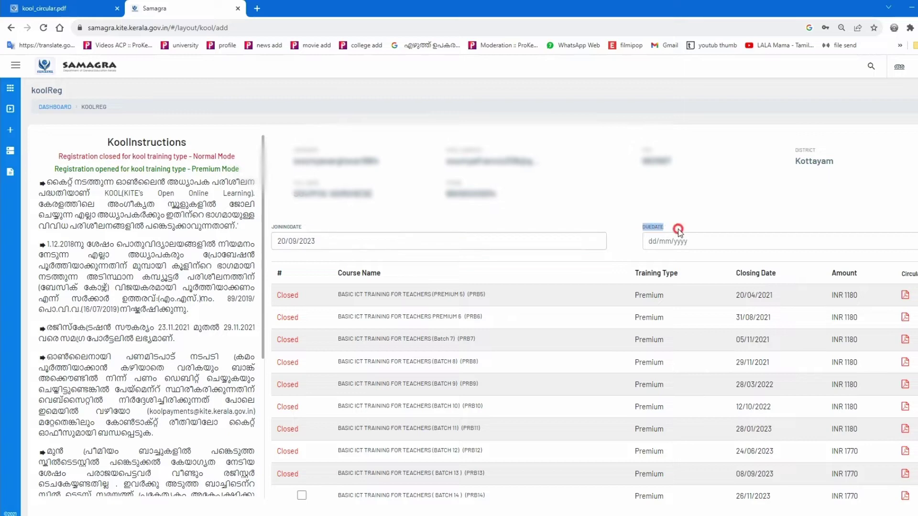
scroll(502, 344, "down", 1)
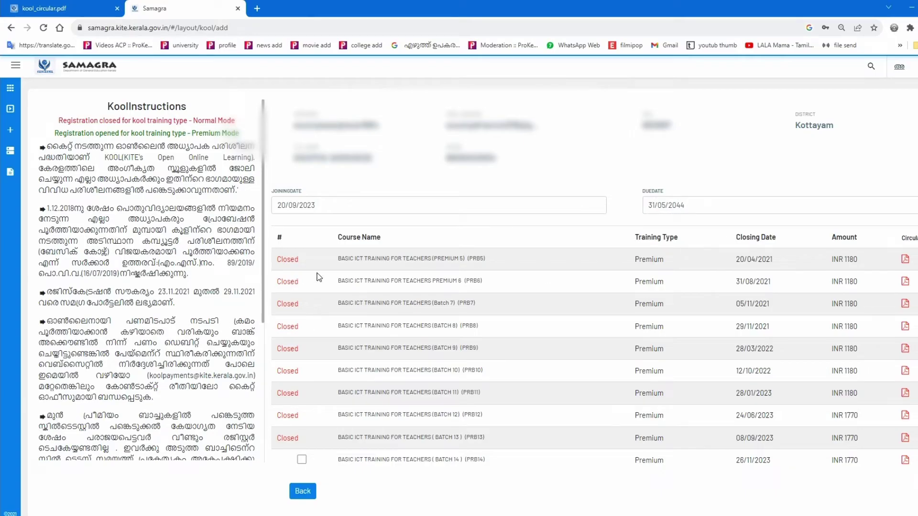
left_click_drag(337, 240, 362, 253)
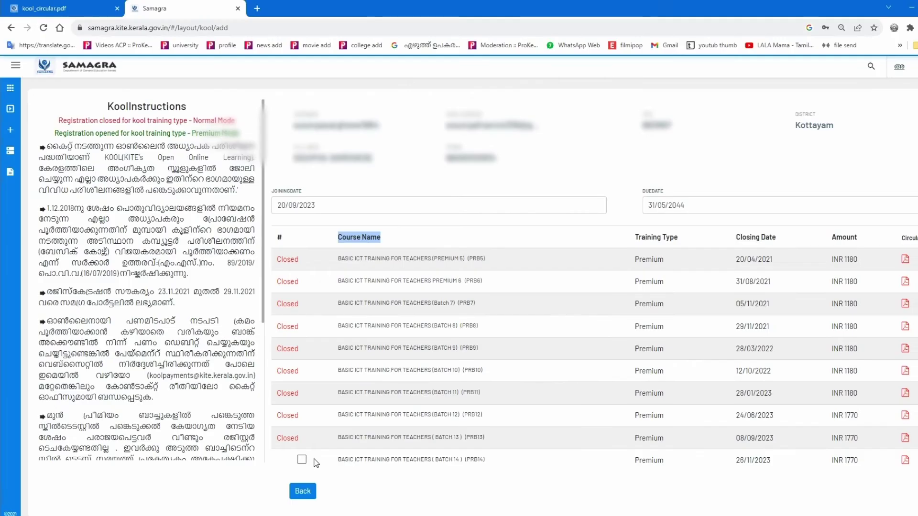
left_click(302, 462)
- Register for Basic ICT Training Batch 14 (PRB14) with its ₹1770 fee and acknowledge the update message
left_click(328, 465)
left_click(302, 460)
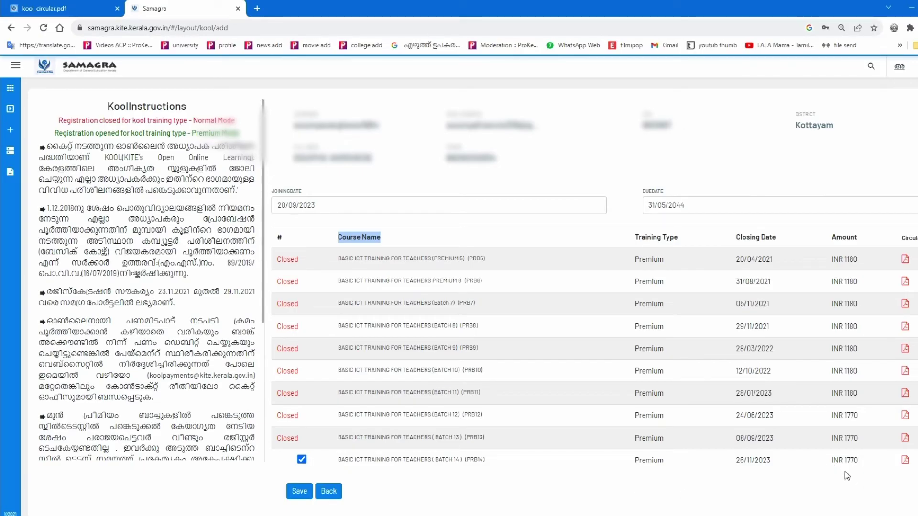
left_click_drag(833, 468, 864, 462)
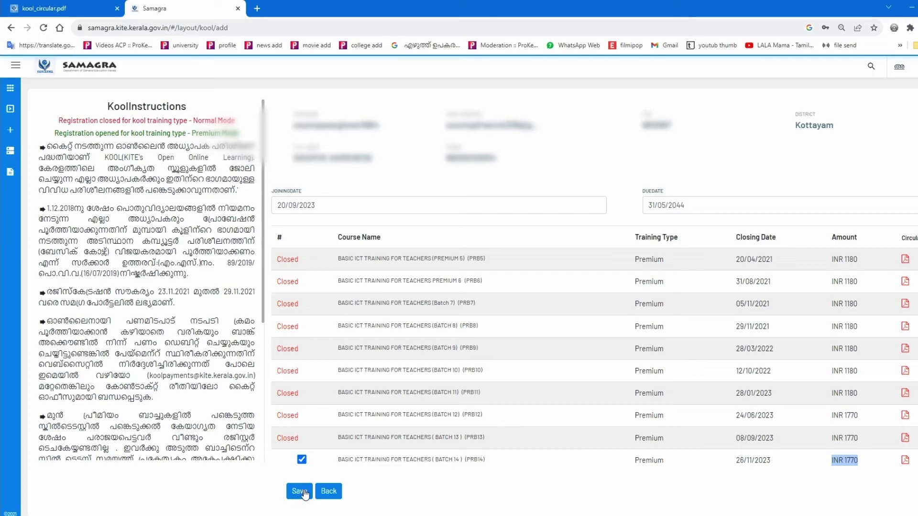
left_click(300, 491)
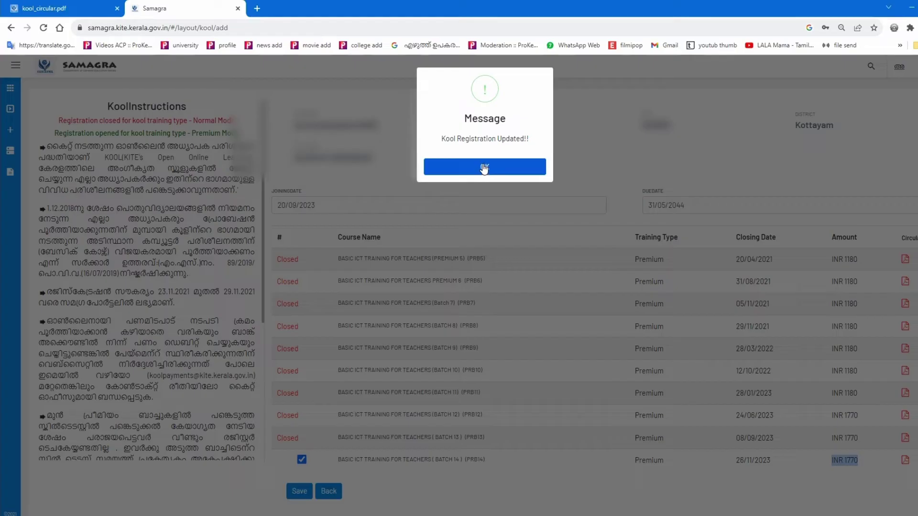
left_click(483, 167)
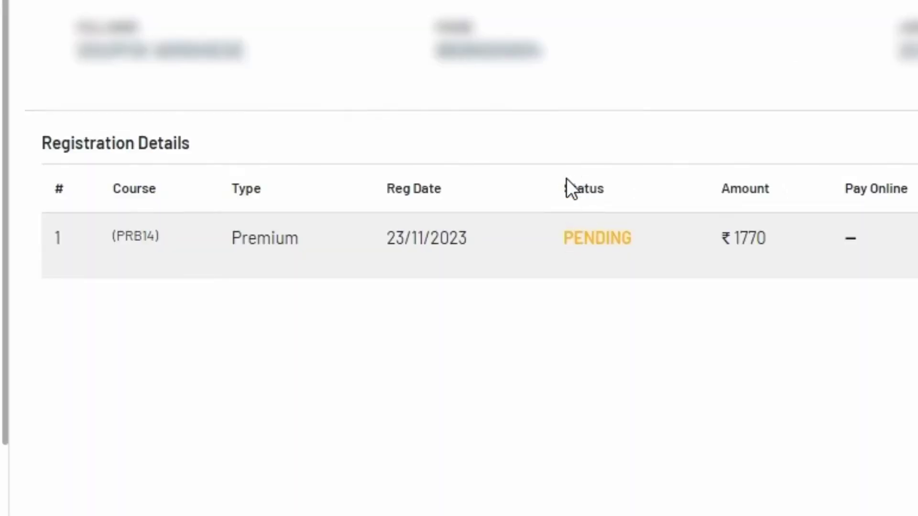
- Highlight the registration's PENDING status, then sign out of the teacher account
left_click_drag(583, 246, 625, 244)
double_click(599, 243)
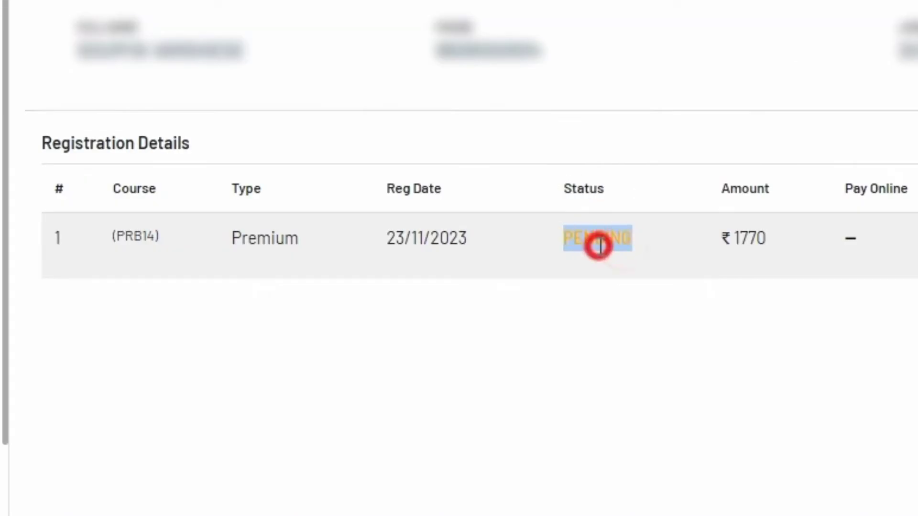
left_click(580, 280)
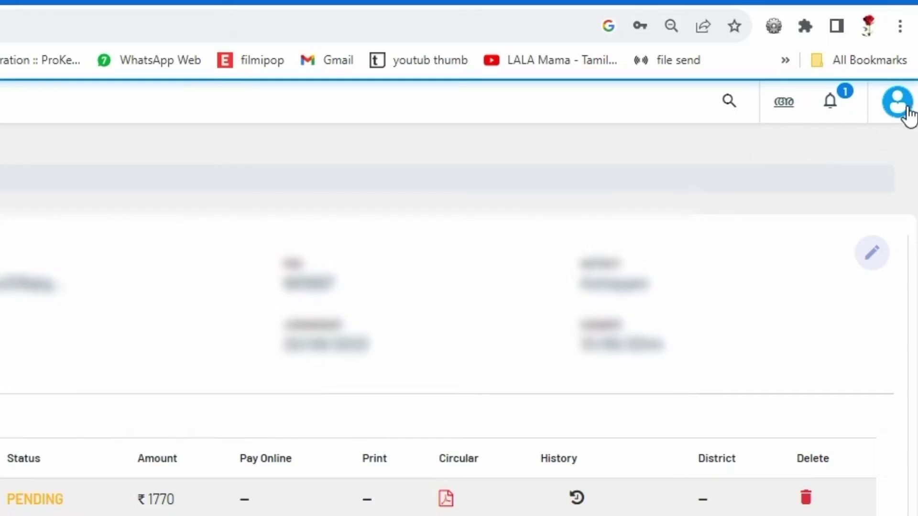
left_click(900, 113)
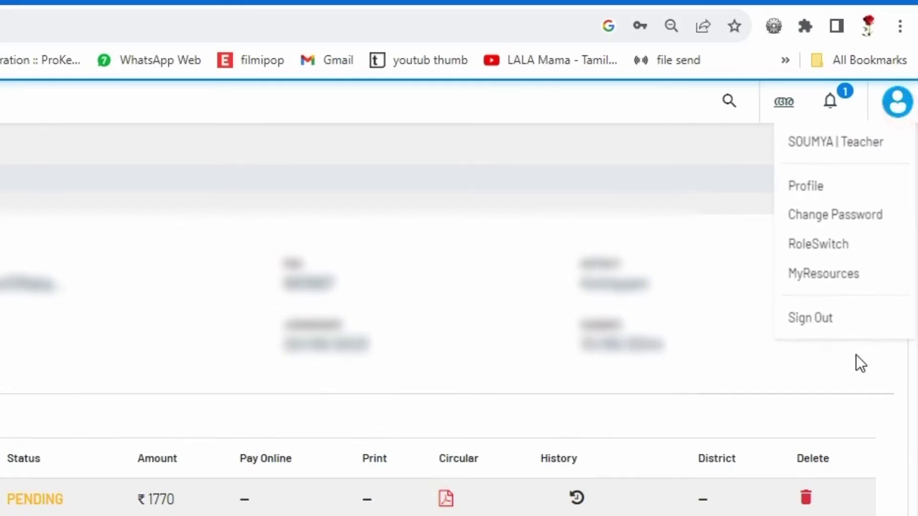
left_click(812, 320)
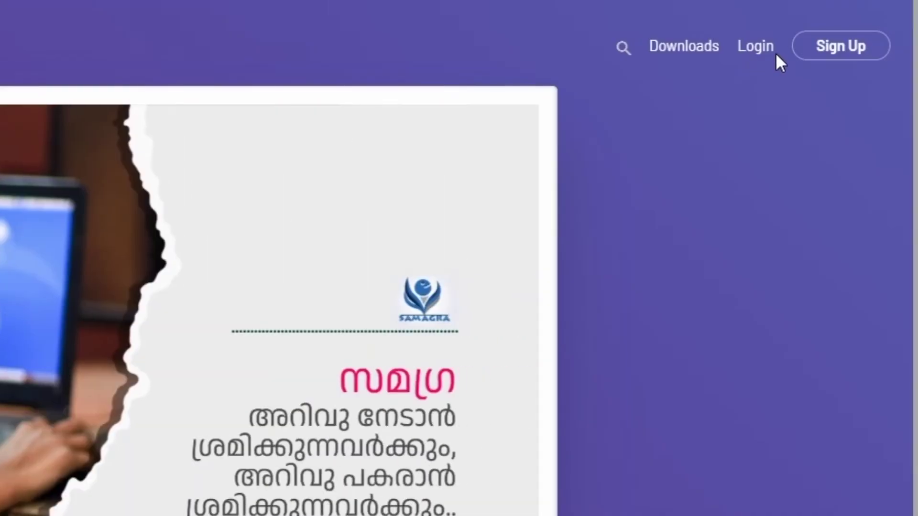
- Log in as the school via Sampoorna with the captcha and open the KOOLUSER requests
left_click(767, 47)
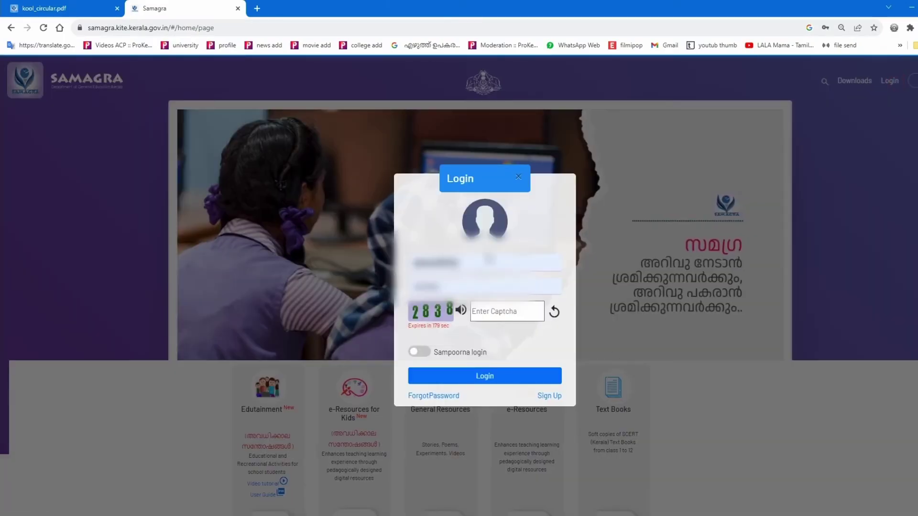
left_click(498, 310)
type("2828")
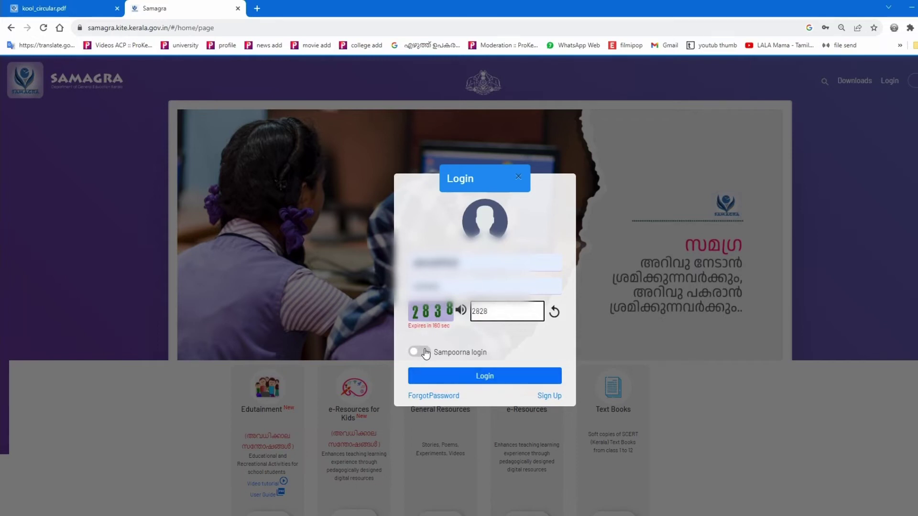
left_click(427, 357)
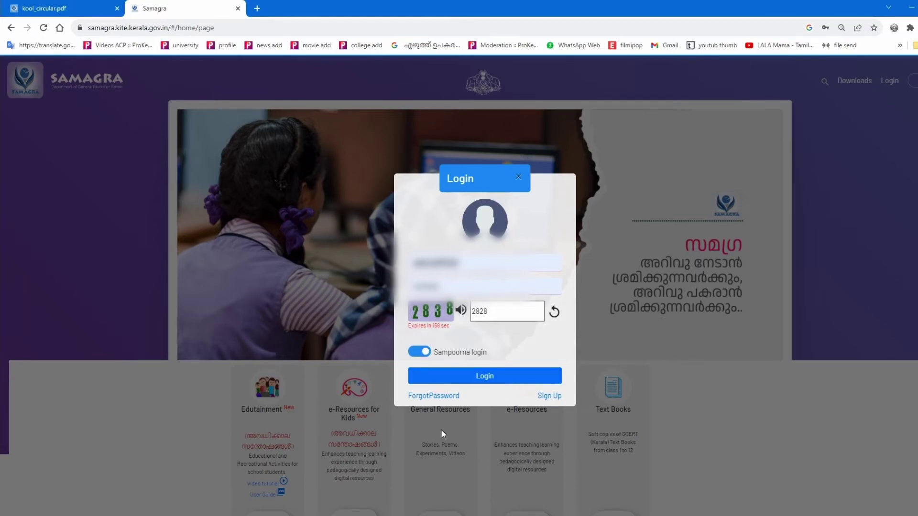
left_click(475, 380)
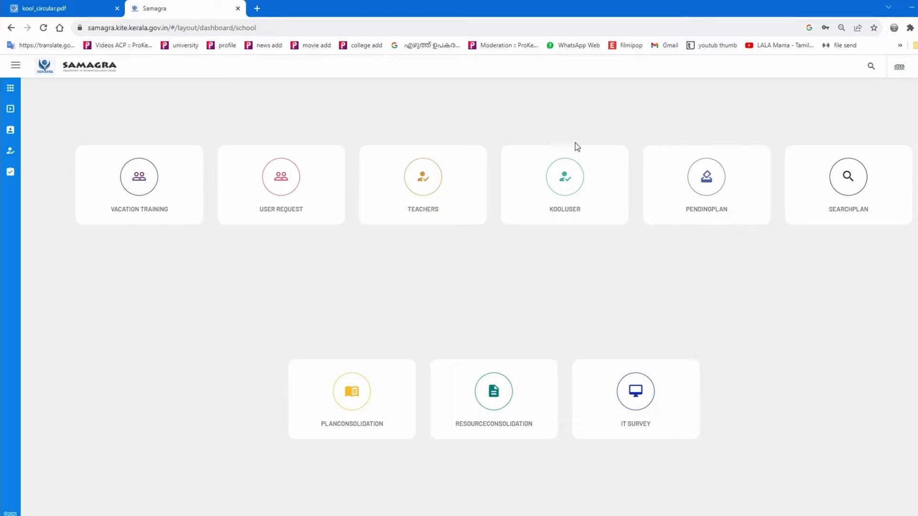
left_click(559, 179)
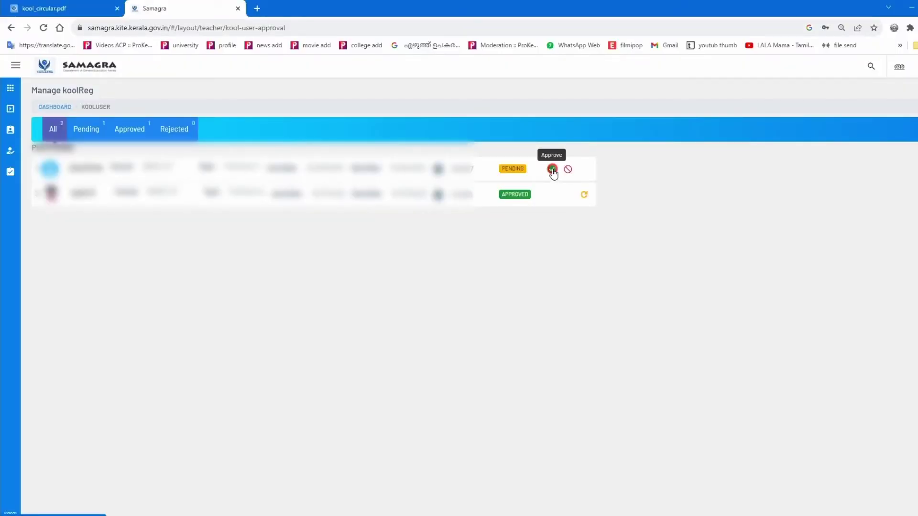
- Approve and confirm the teacher's pending KOOL request, then sign out of the school account
left_click(551, 172)
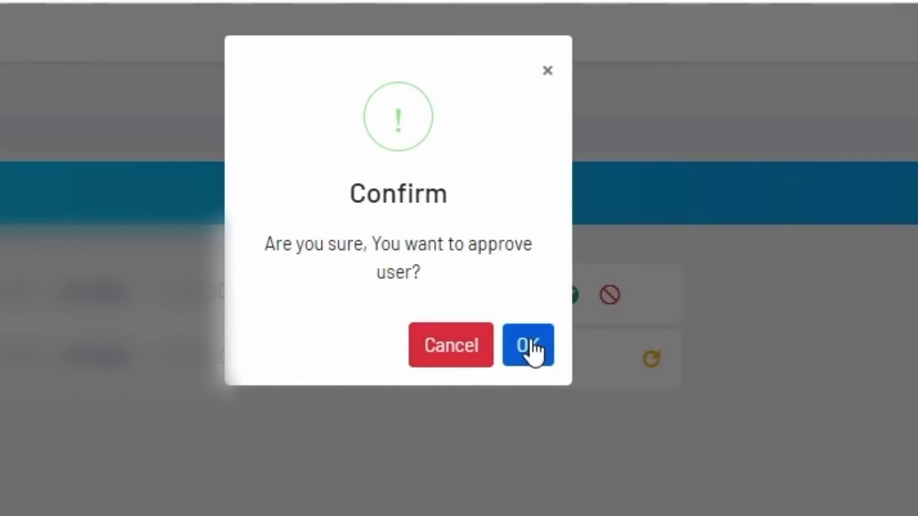
left_click(516, 354)
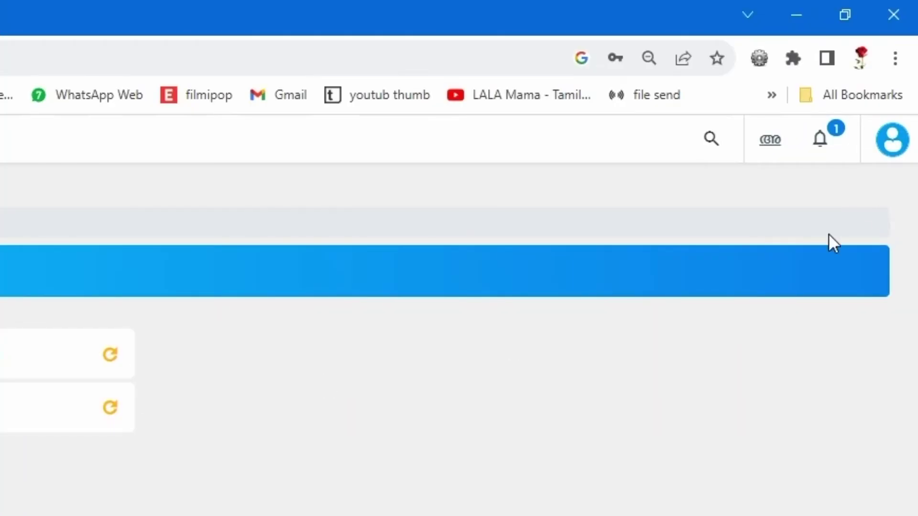
left_click(892, 149)
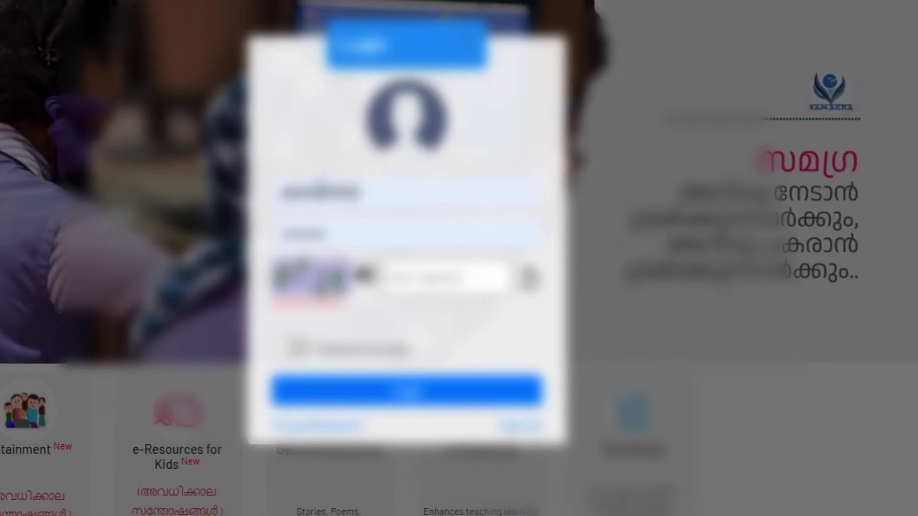
- Sign back in to the teacher account with the captcha
left_click(310, 192)
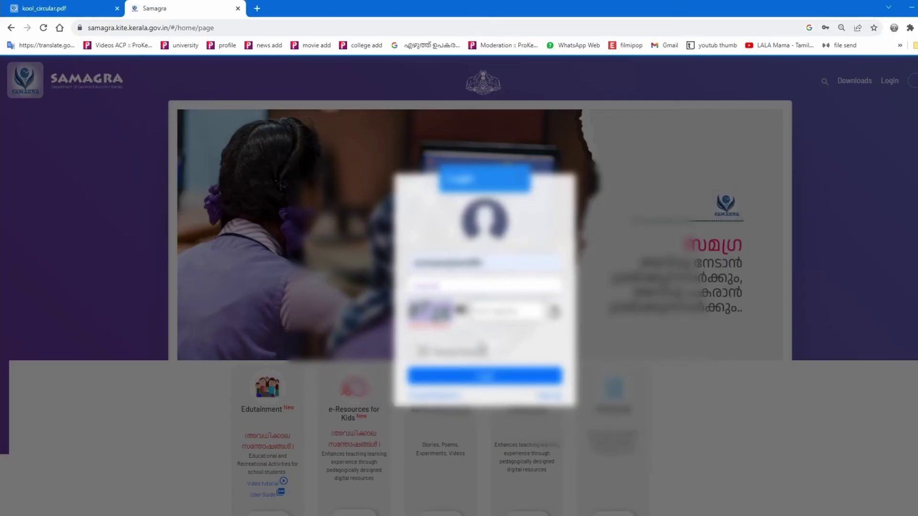
left_click(506, 312)
left_click(485, 375)
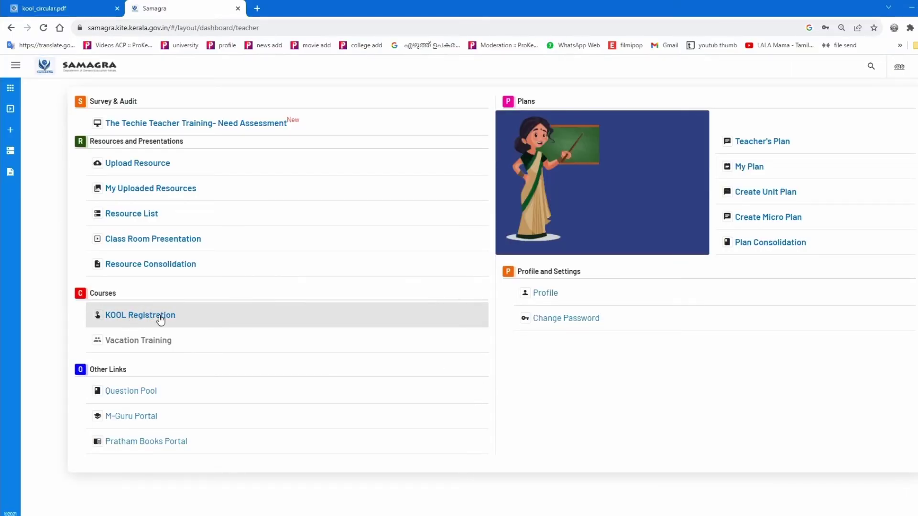
- Open the KOOL registration status, now APPROVED, and start the ₹1770 Pay Online payment
left_click(156, 317)
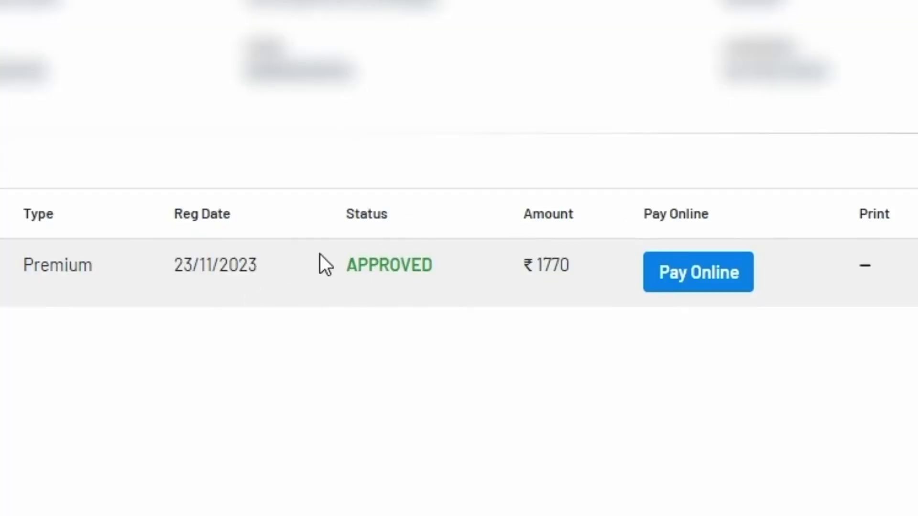
left_click_drag(353, 278, 444, 266)
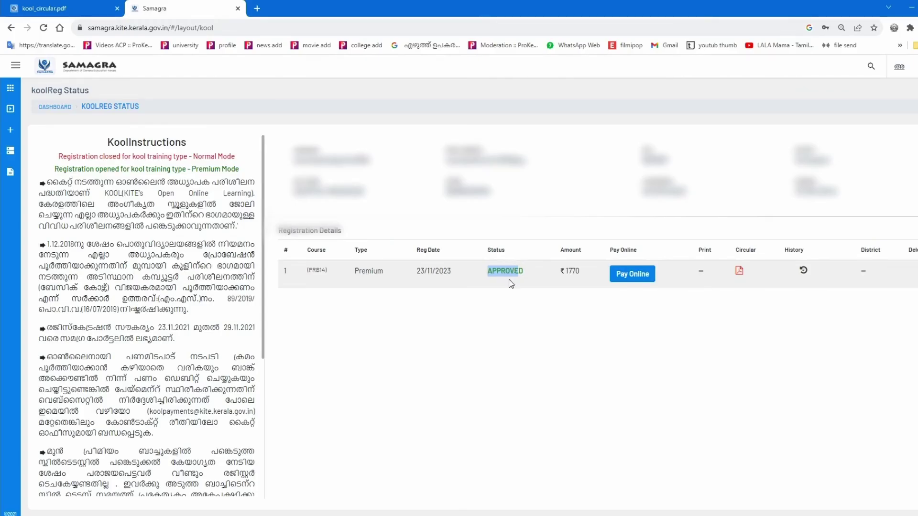
left_click(510, 285)
left_click(632, 278)
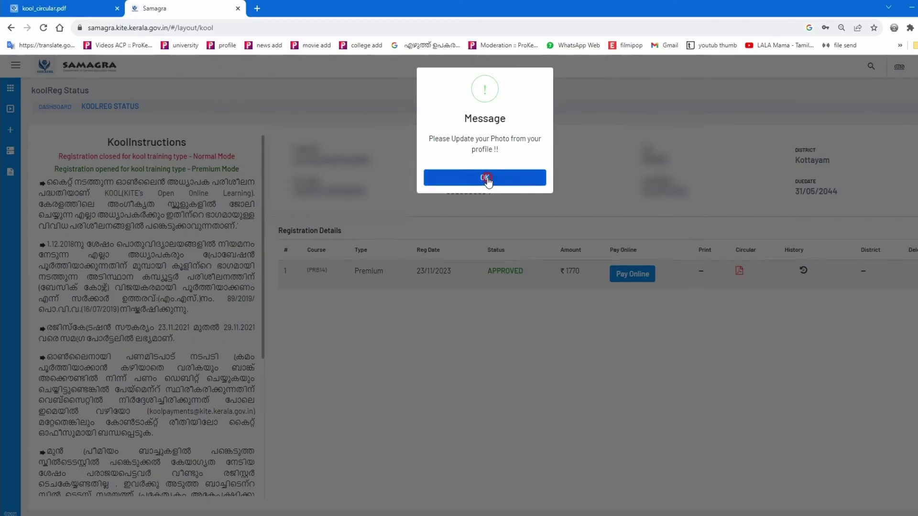
- Dismiss the photo message and open the profile photo file chooser (200x150px, max 50Kb, jpg only)
left_click(405, 361)
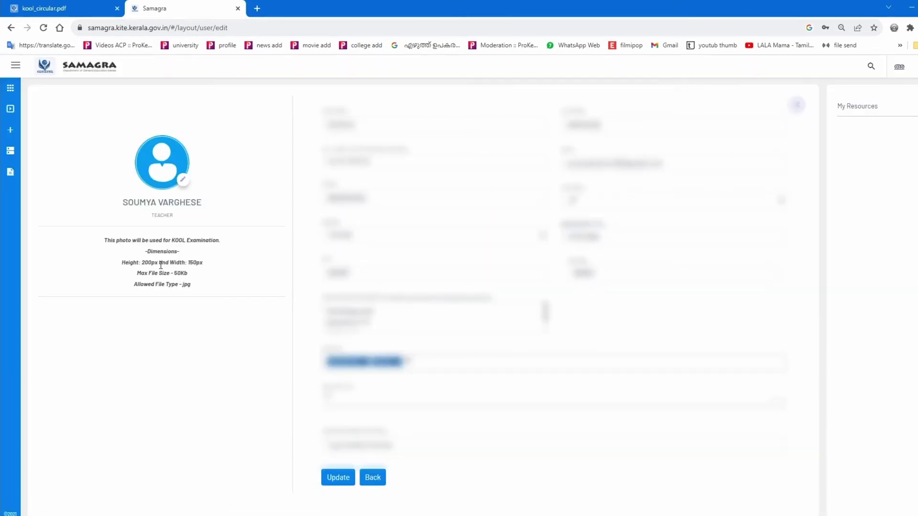
left_click_drag(121, 264, 198, 281)
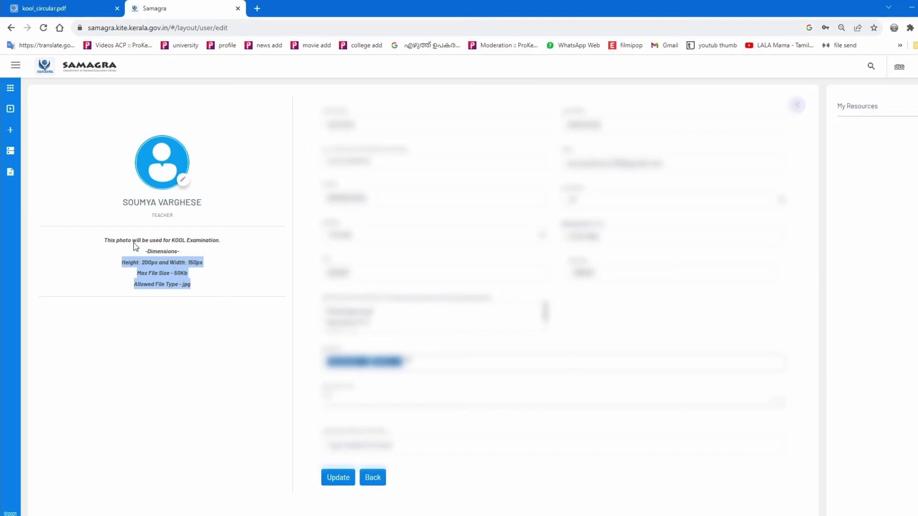
left_click(183, 181)
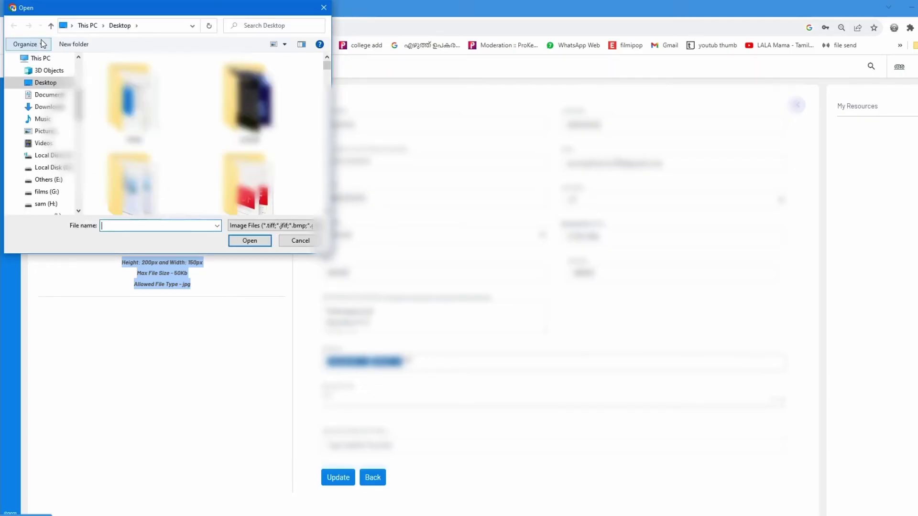
- Load the portrait image file as the new profile photo and accept its preview
scroll(261, 157, "down", 5)
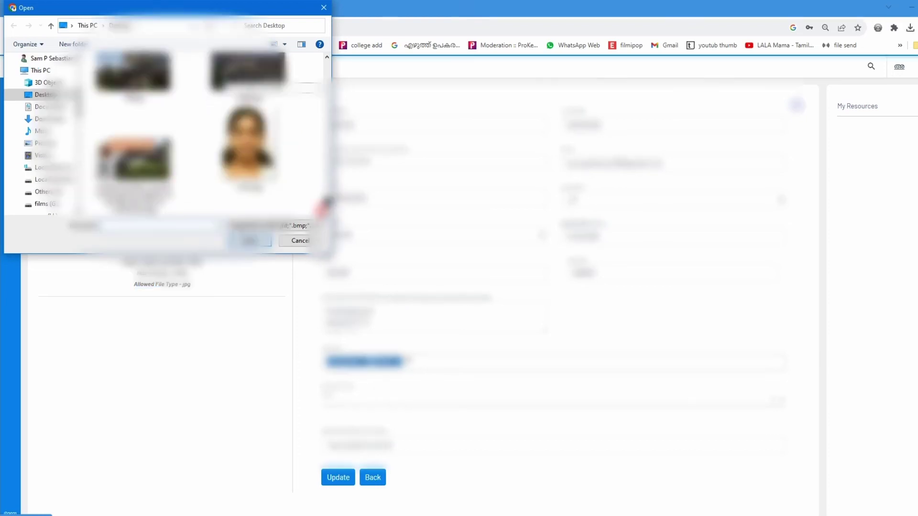
left_click(246, 143)
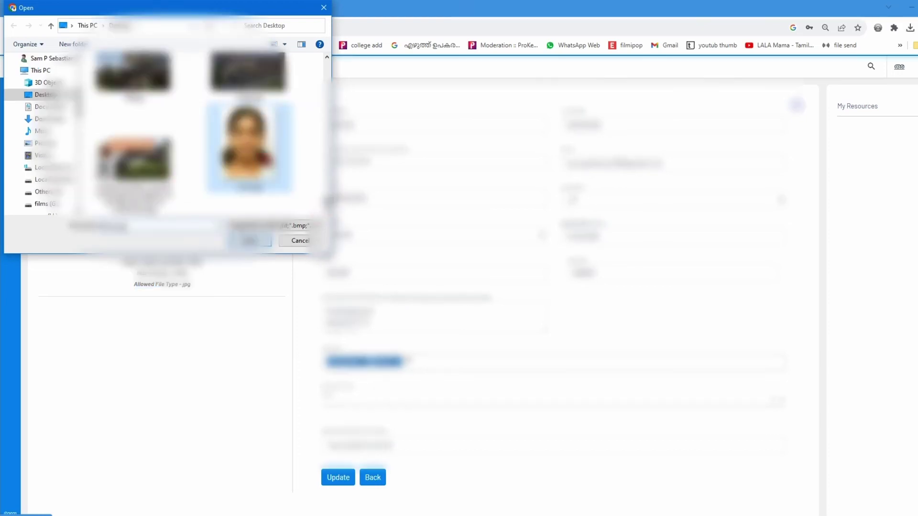
left_click(249, 241)
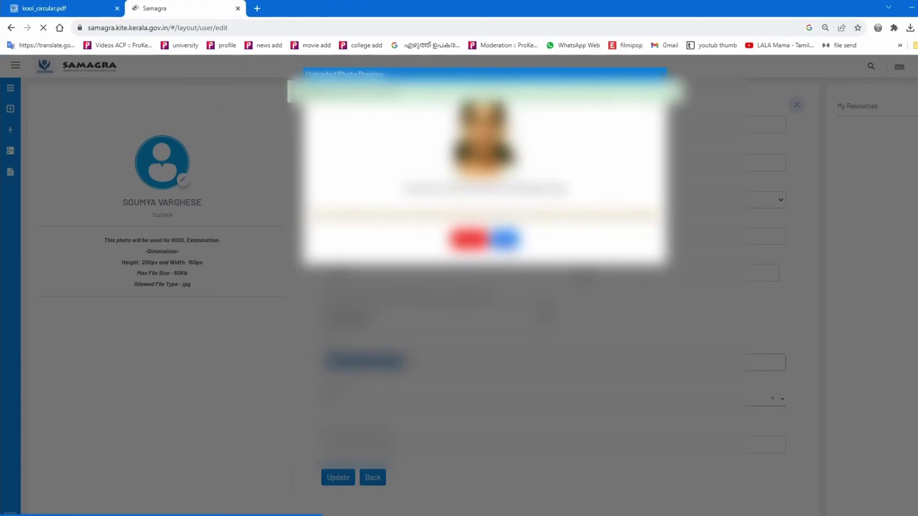
left_click(504, 238)
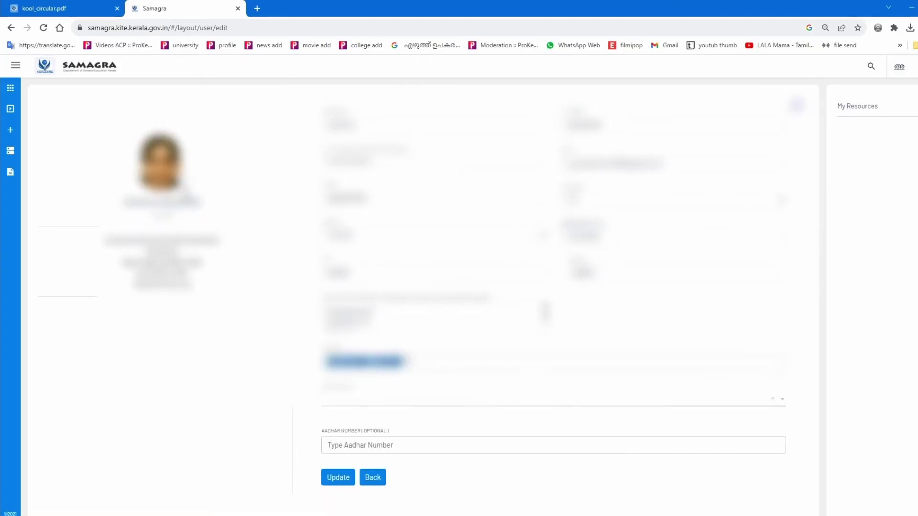
- Save the profile with the new photo and return to the profile view
left_click(345, 475)
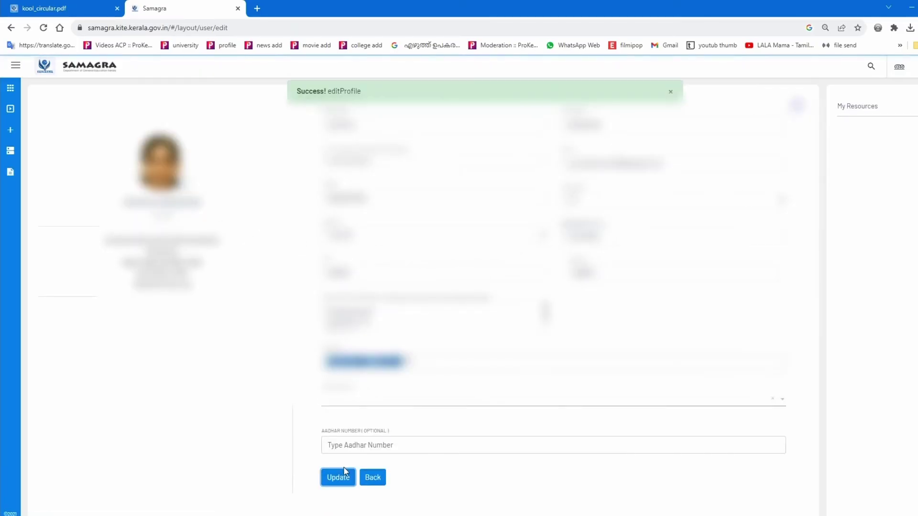
left_click(379, 482)
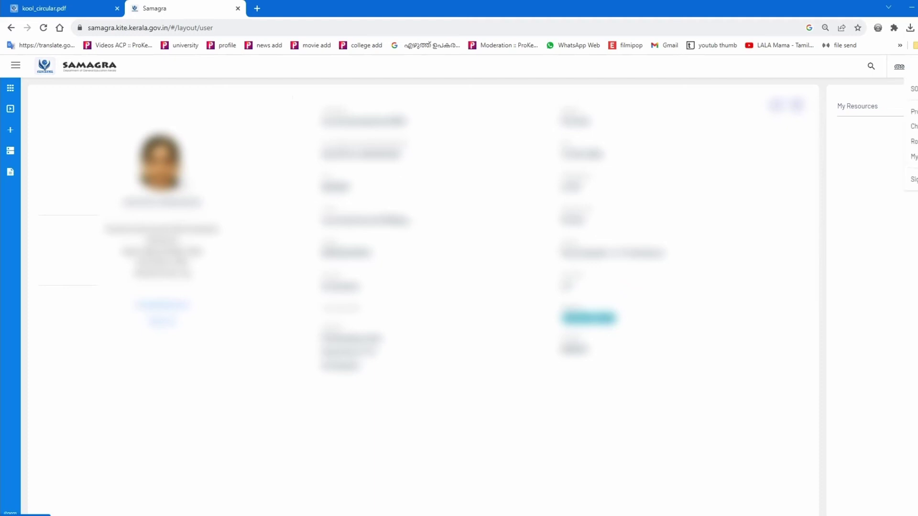
left_click(901, 67)
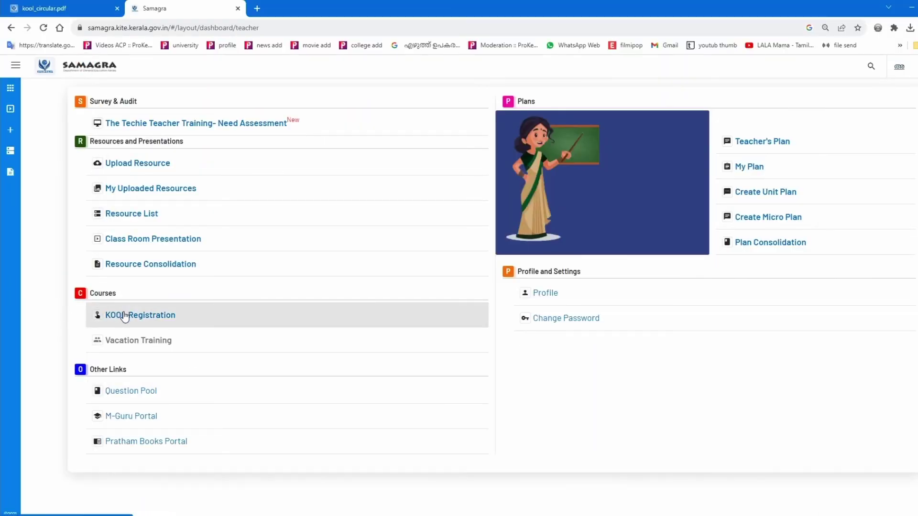
- Reopen KOOL Registration, choose Pay Online, and continue from the ePayment page to the SBI gateway
left_click(125, 316)
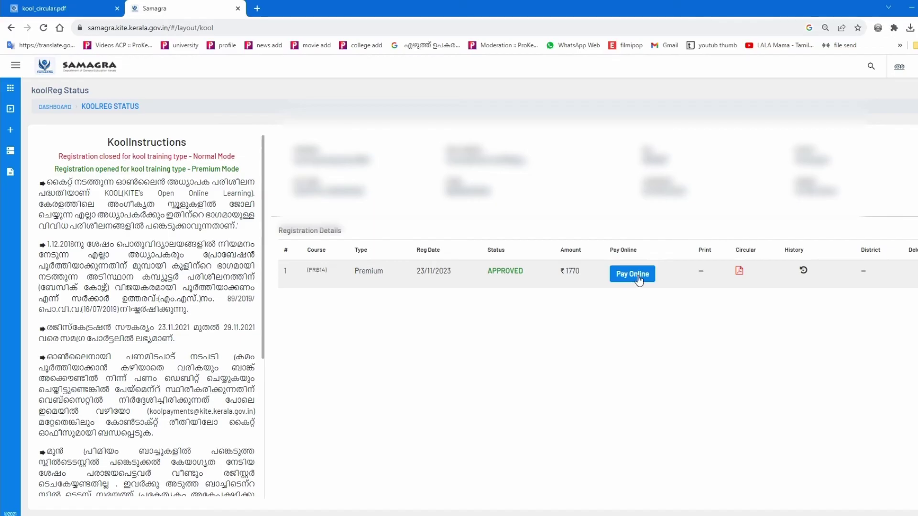
left_click(636, 275)
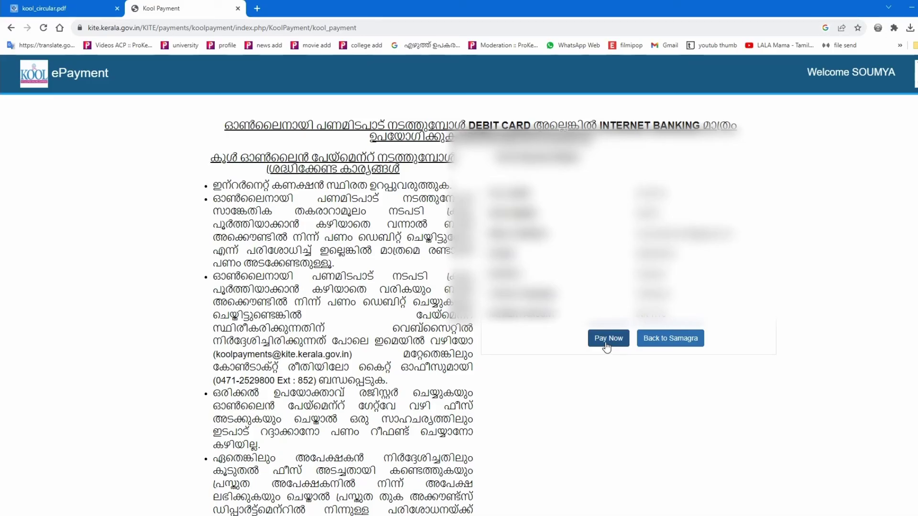
left_click(607, 346)
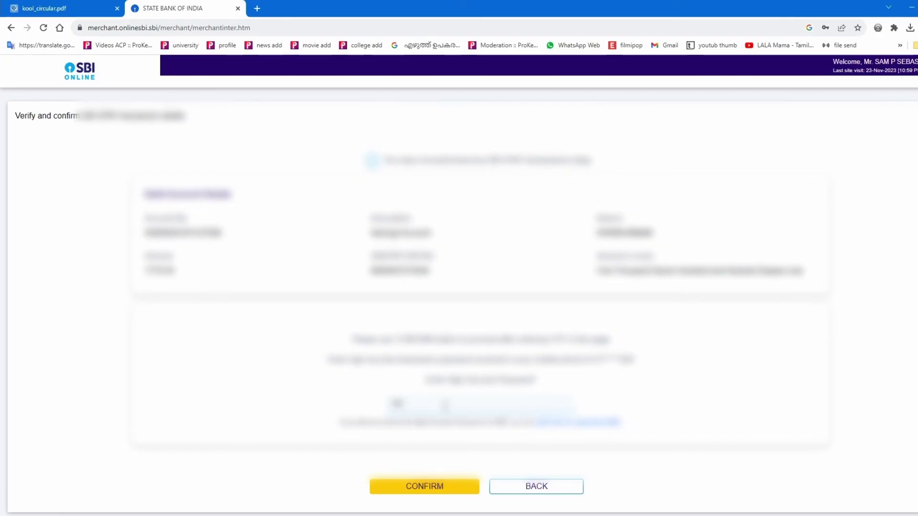
- Confirm the ₹1770 course fee debit in SBI Online and redirect back to the merchant site
left_click(430, 492)
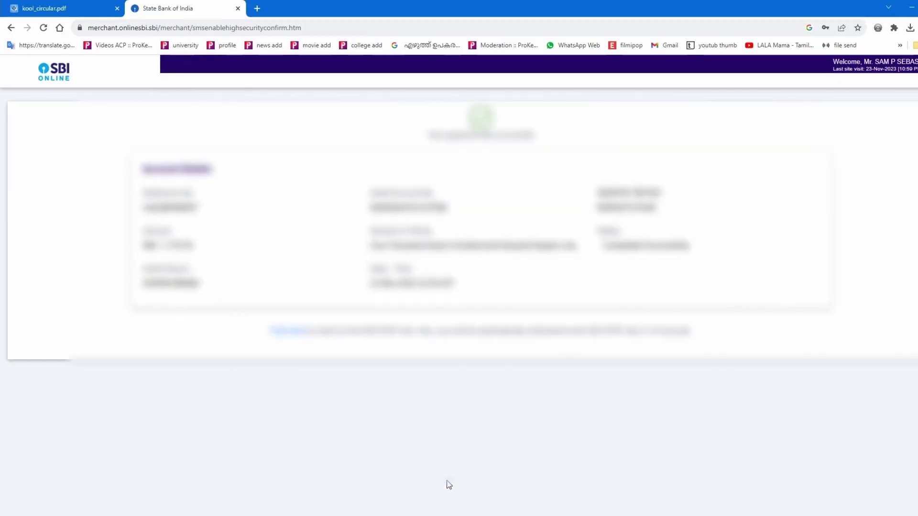
left_click(287, 333)
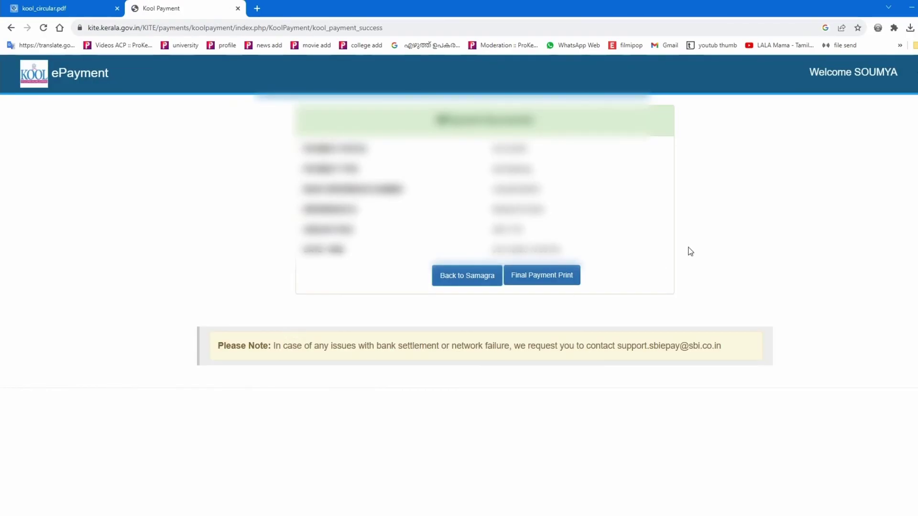
- Return to Samagra, verify the PRB14 registration's Pay Online status shows SUCCESS, and sign out
left_click(467, 282)
left_click(466, 279)
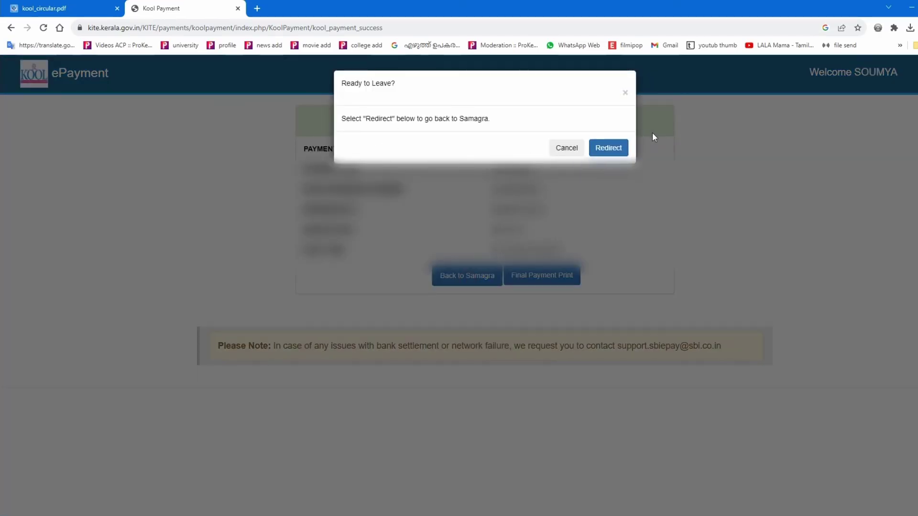
left_click(616, 149)
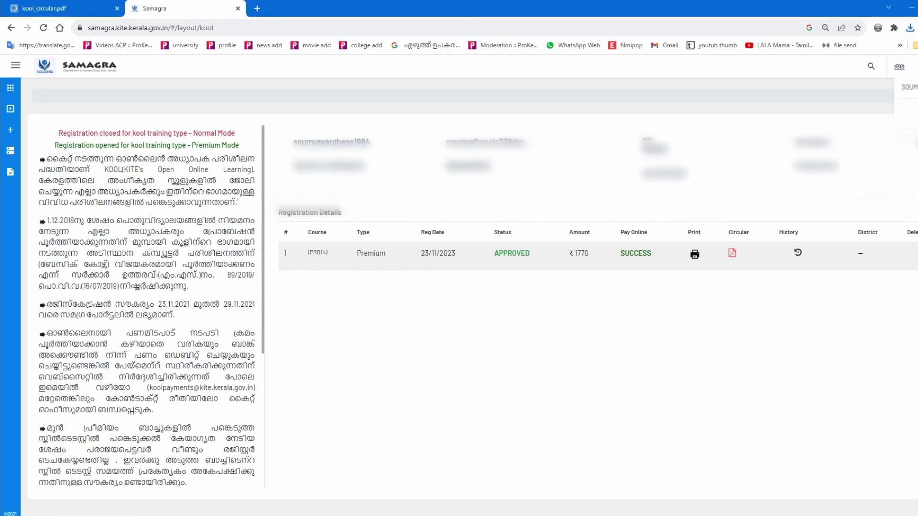
left_click(913, 135)
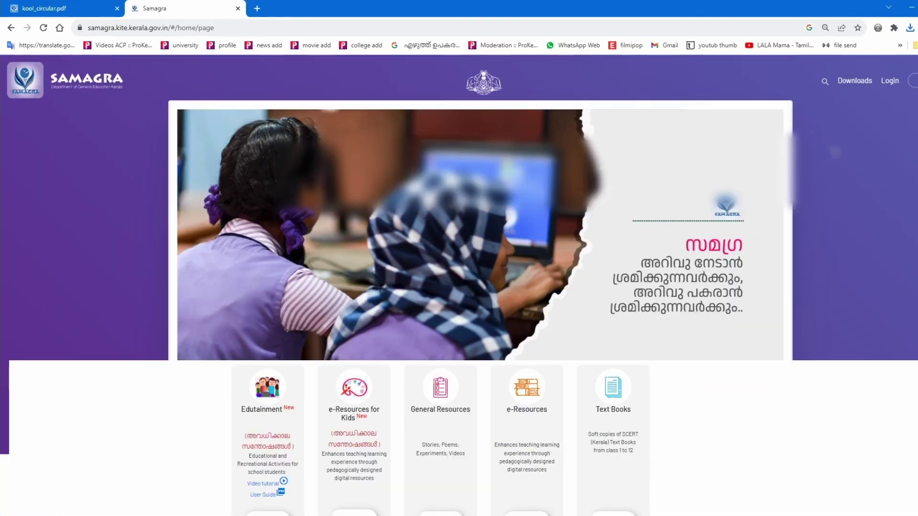